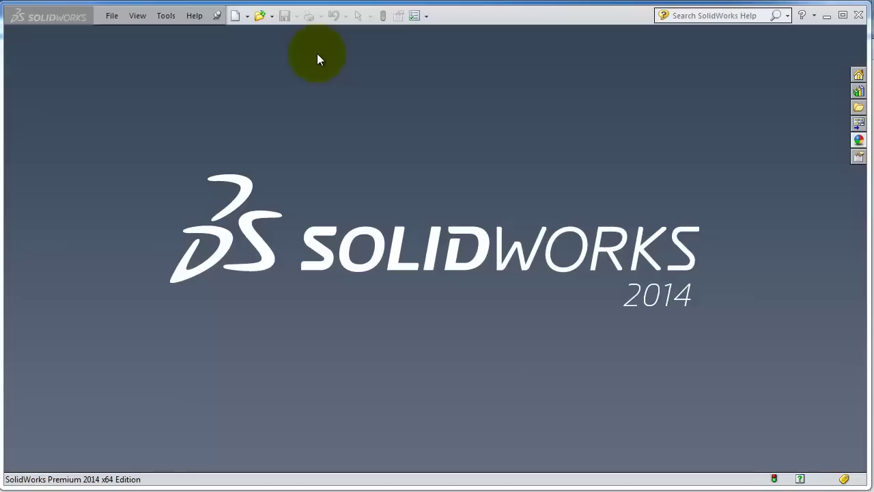
Create a new part document (Part12) and open Sketch1 on its Top Plane.
left_click(235, 16)
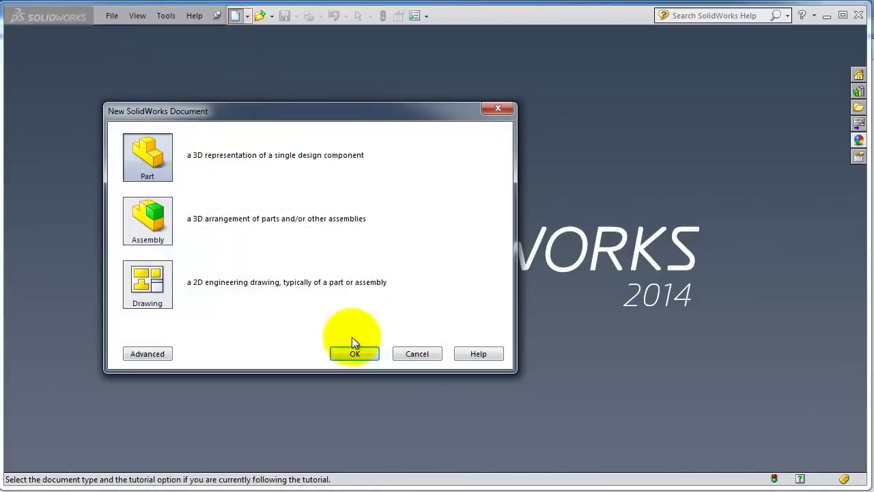
left_click(345, 353)
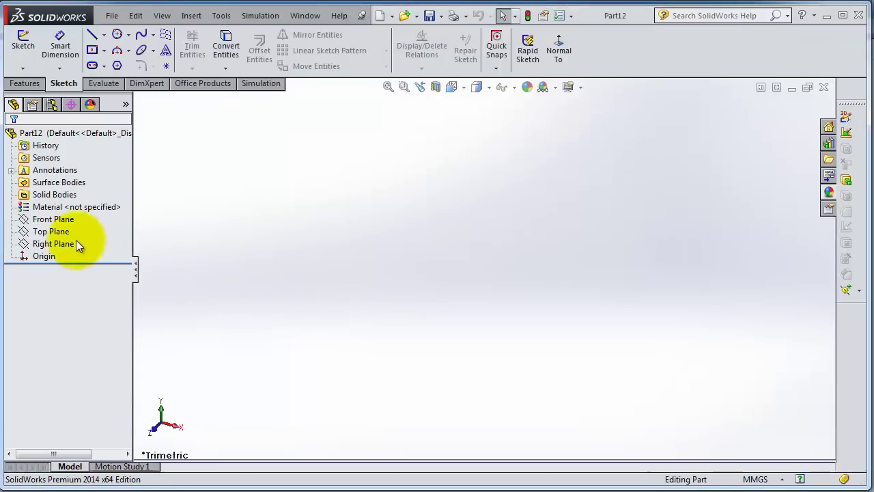
left_click(61, 233)
left_click(69, 217)
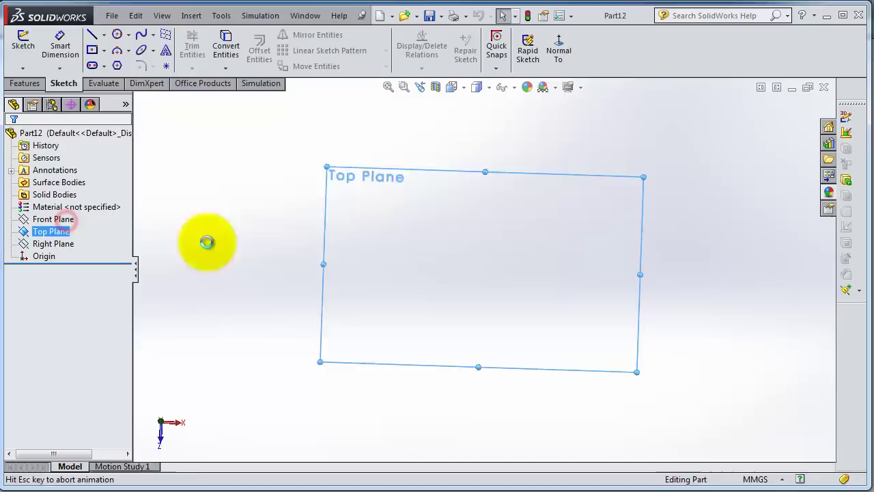
Draw an ellipse centred on the origin with roughly 83 mm horizontal and 33 mm vertical radii.
left_click(154, 51)
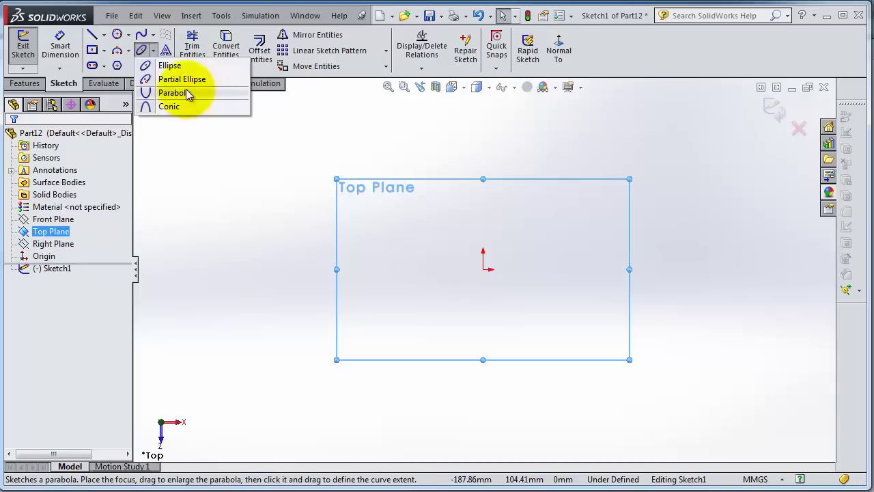
left_click(167, 65)
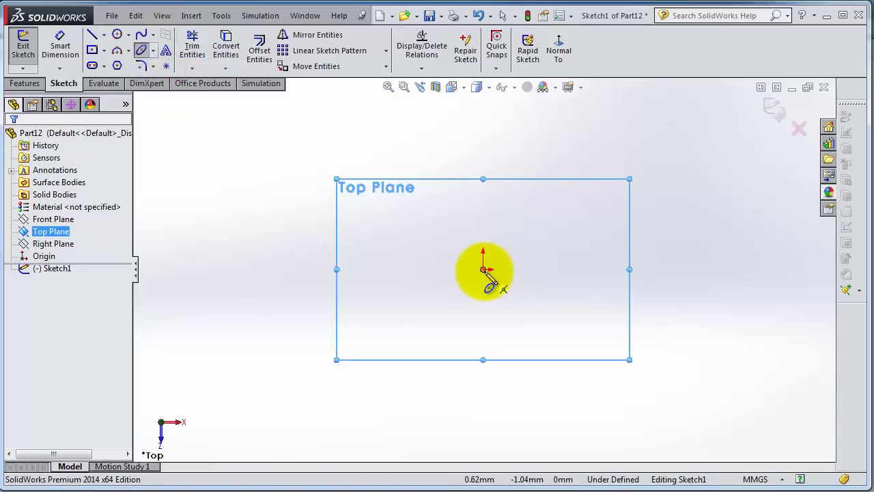
left_click(485, 270)
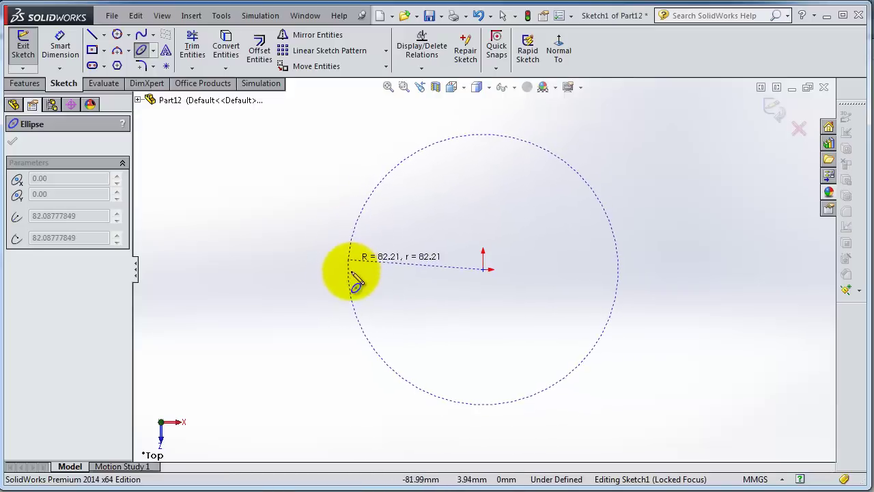
left_click(347, 268)
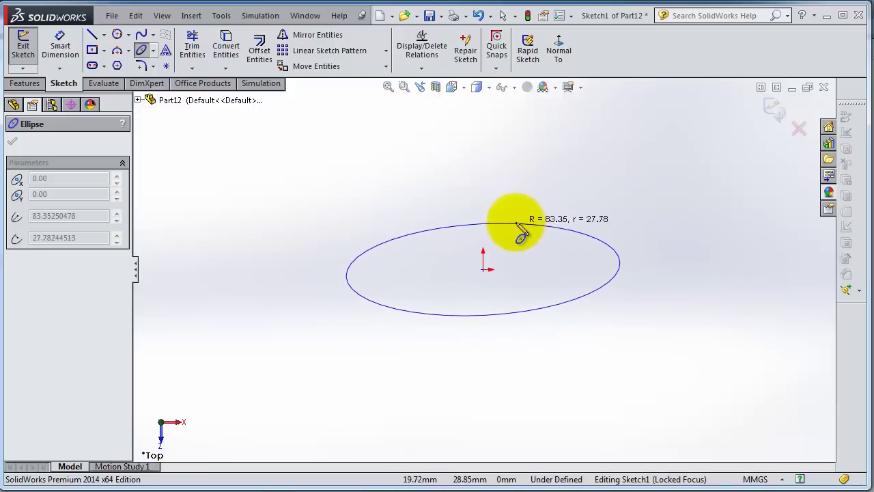
left_click(519, 219)
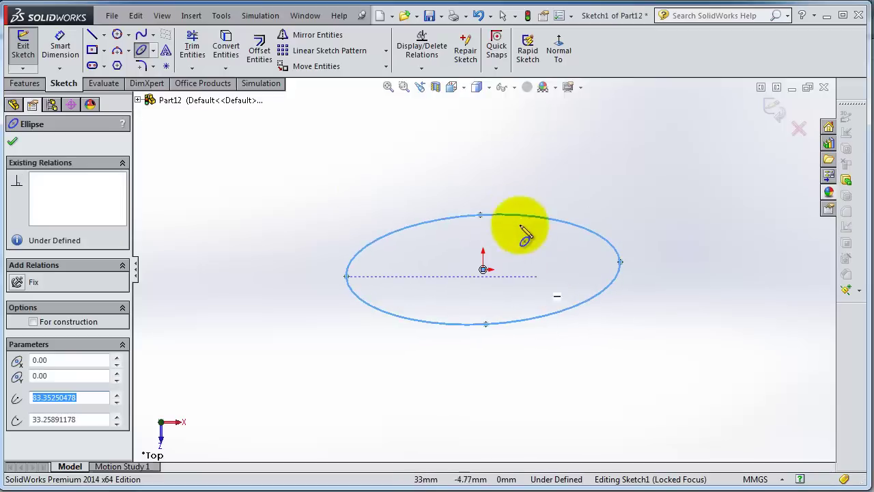
Dimension the ellipse from the origin: 30 mm to its bottom point, 75 mm to its left vertex.
left_click(61, 48)
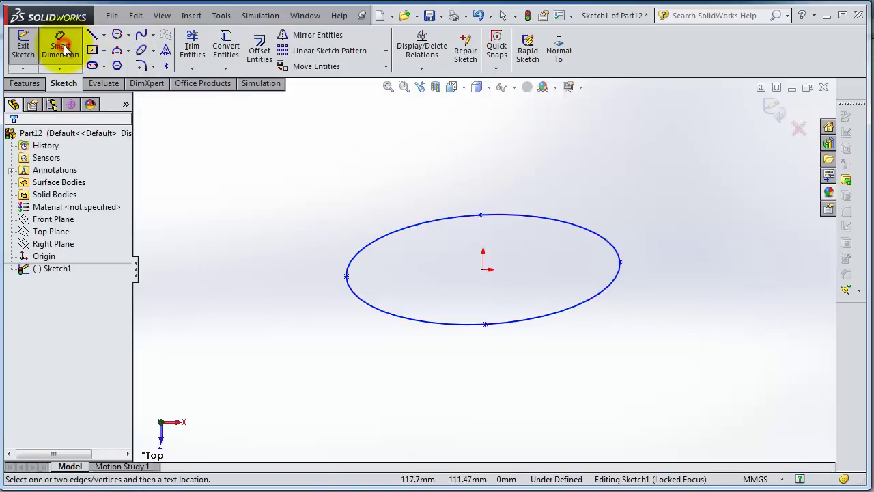
left_click(486, 324)
left_click(484, 269)
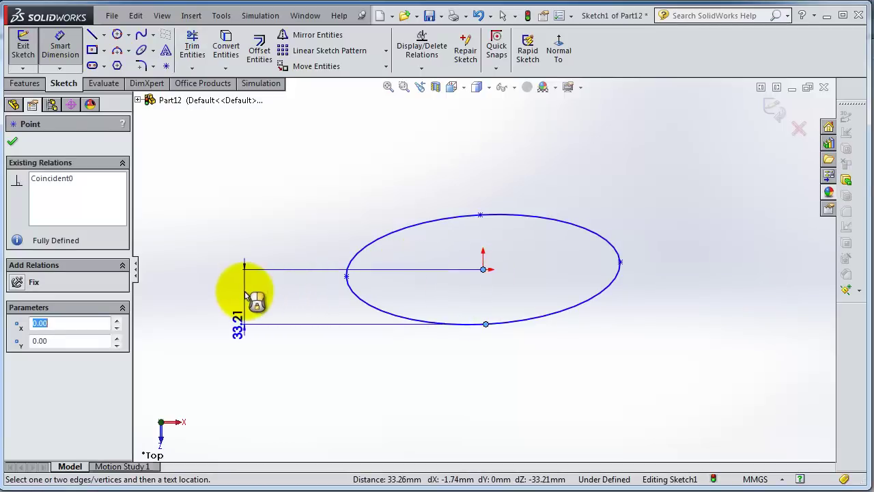
left_click(242, 291)
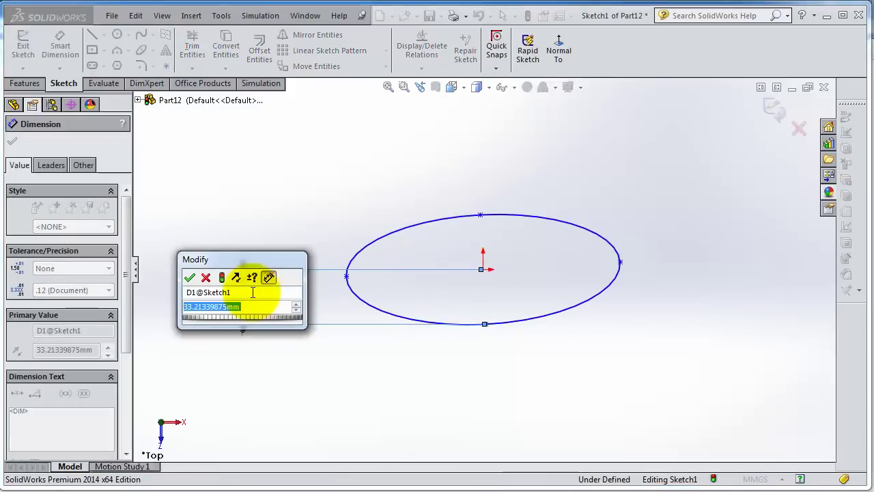
type("30")
key("Return")
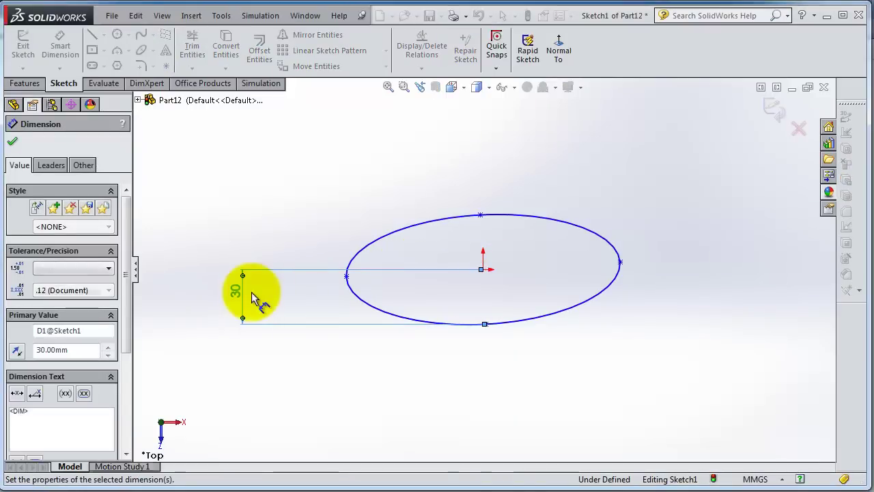
left_click(345, 274)
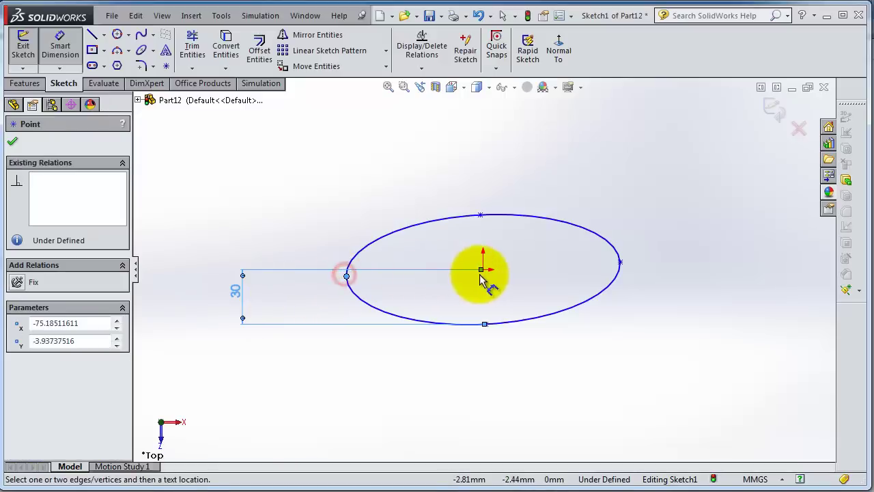
left_click(483, 270)
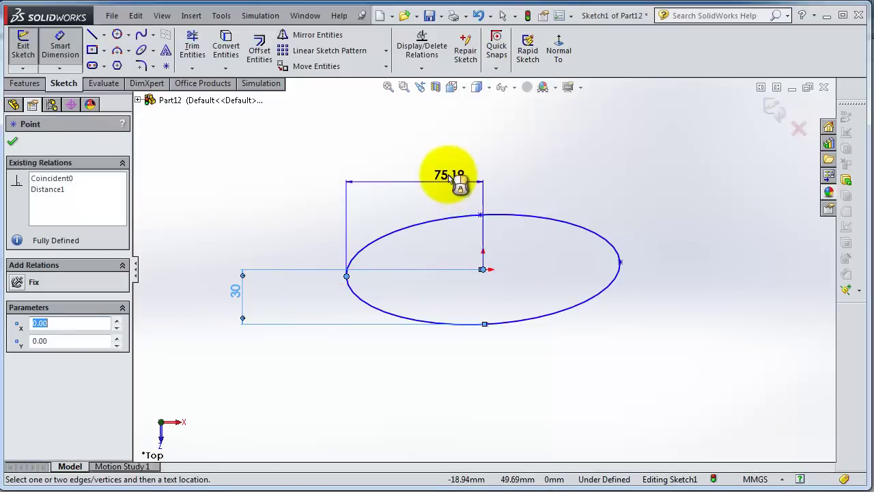
left_click(449, 165)
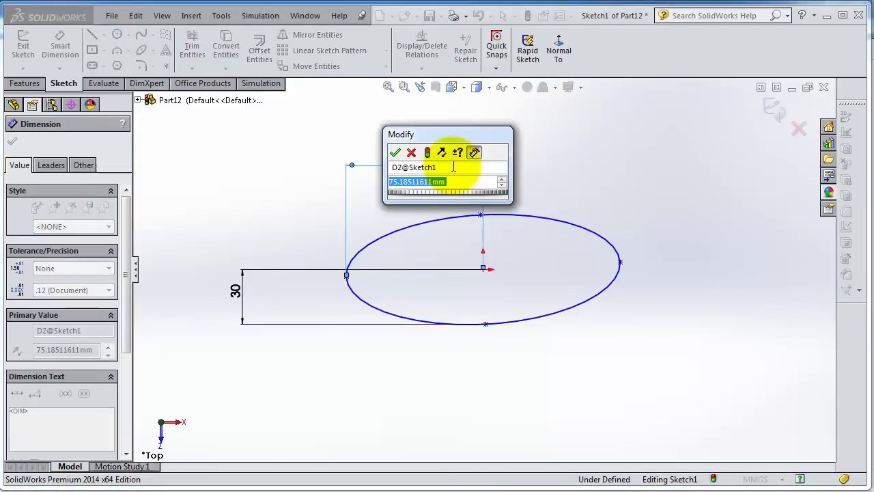
type("75")
key("Return")
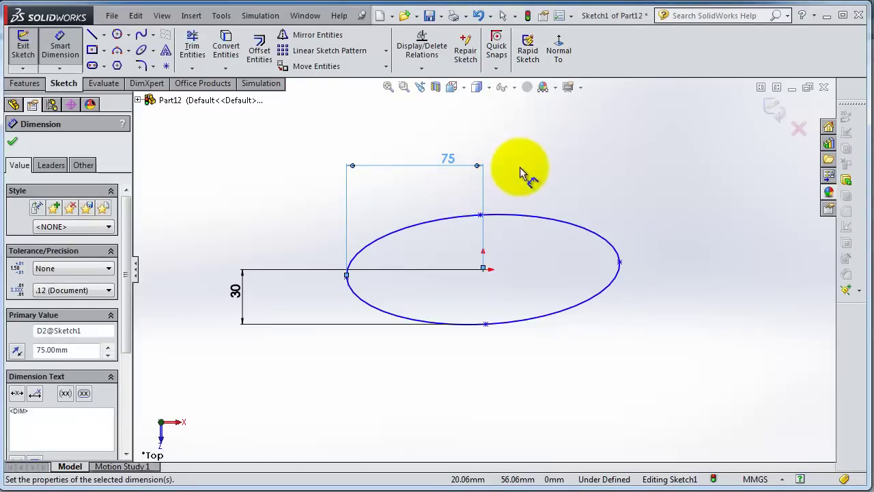
Add a Horizontal relation linking the ellipse's left vertex, centre and right vertex.
left_click(585, 175)
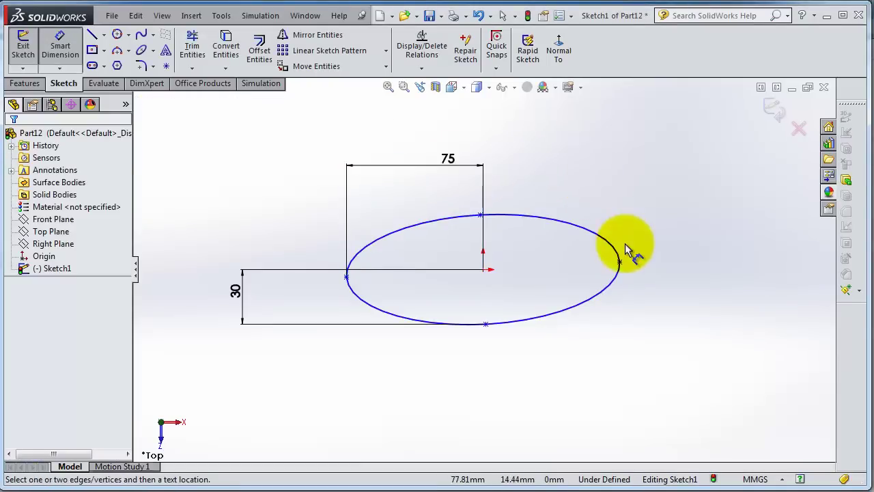
key("Escape")
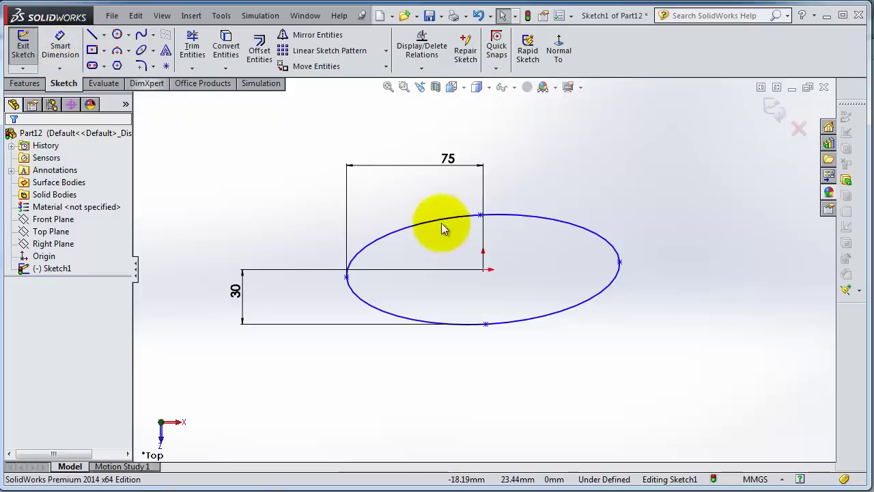
left_click(620, 264)
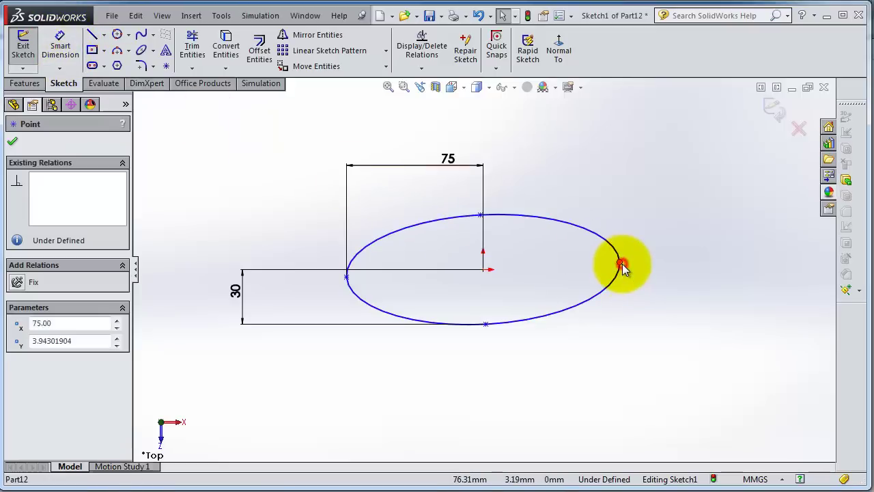
left_click(483, 269, "ctrl")
left_click(346, 278, "ctrl")
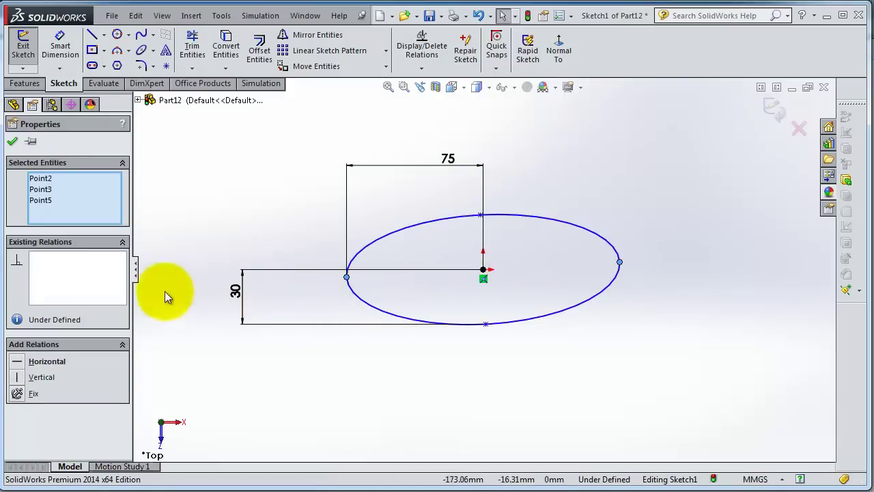
left_click(15, 369)
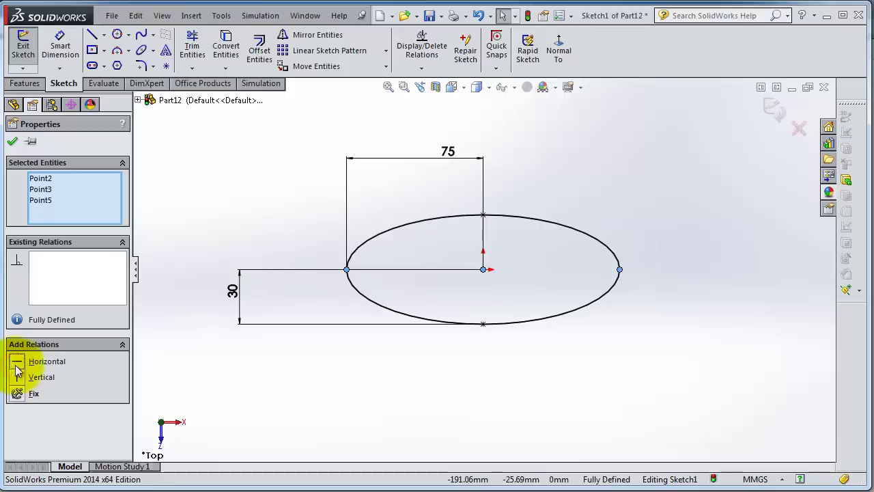
left_click(12, 143)
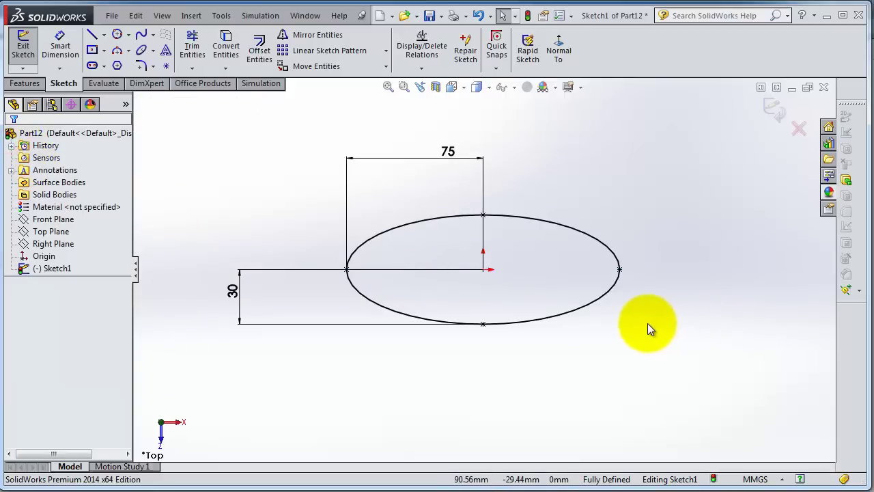
scroll(641, 318, "down", 1)
scroll(641, 317, "up", 1)
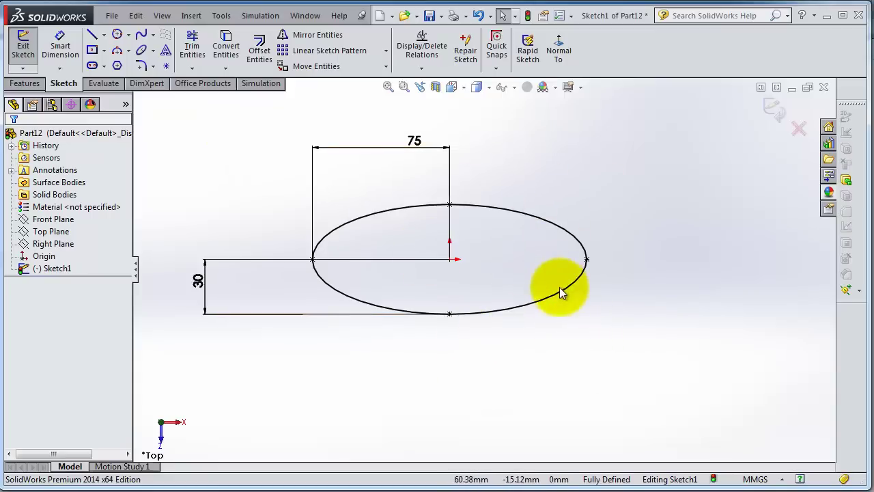
scroll(558, 285, "down", 1)
scroll(550, 282, "up", 1)
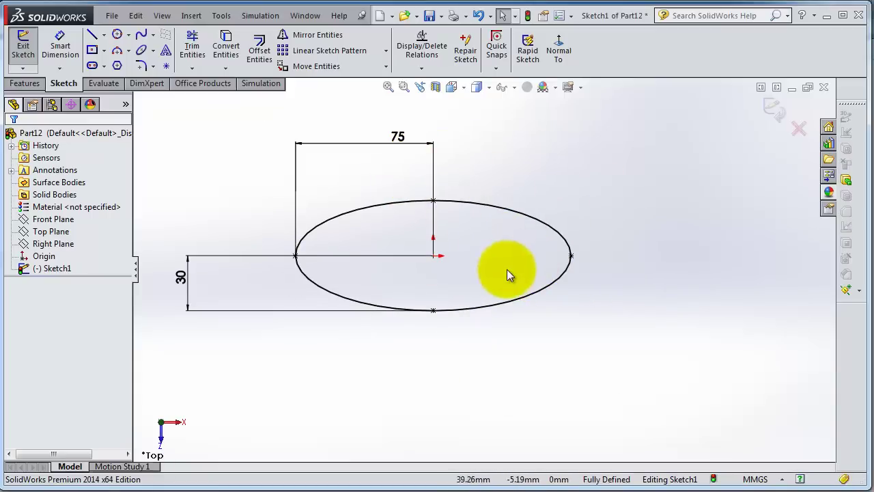
scroll(557, 289, "down", 1)
middle_click_drag(456, 268, 450, 263)
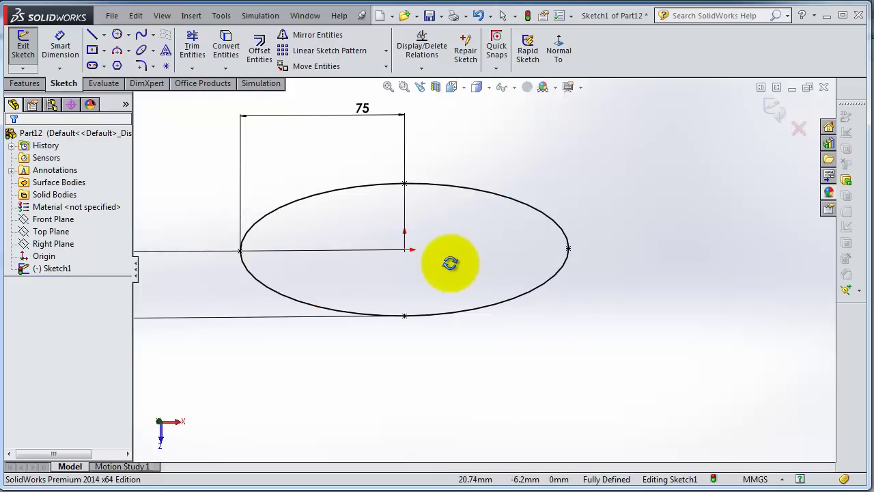
key("z")
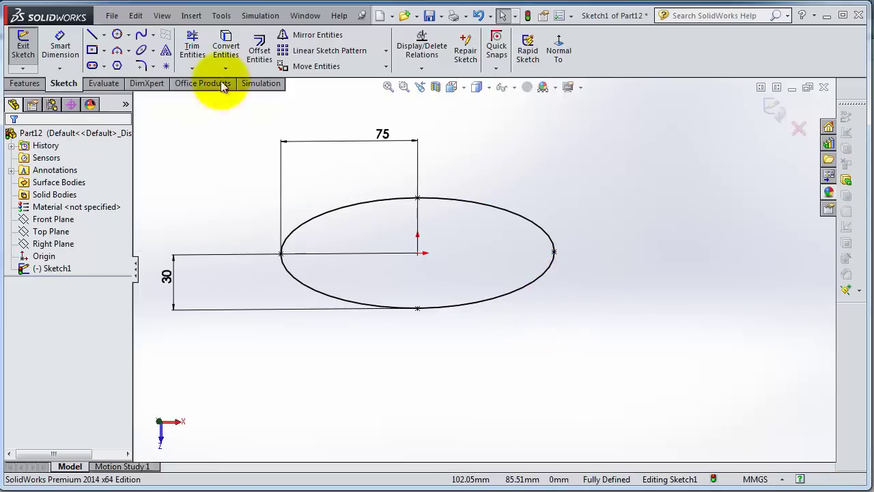
Draw a partial ellipse below the first, with a vertical major axis and a minor radius of about 28.
left_click(157, 51)
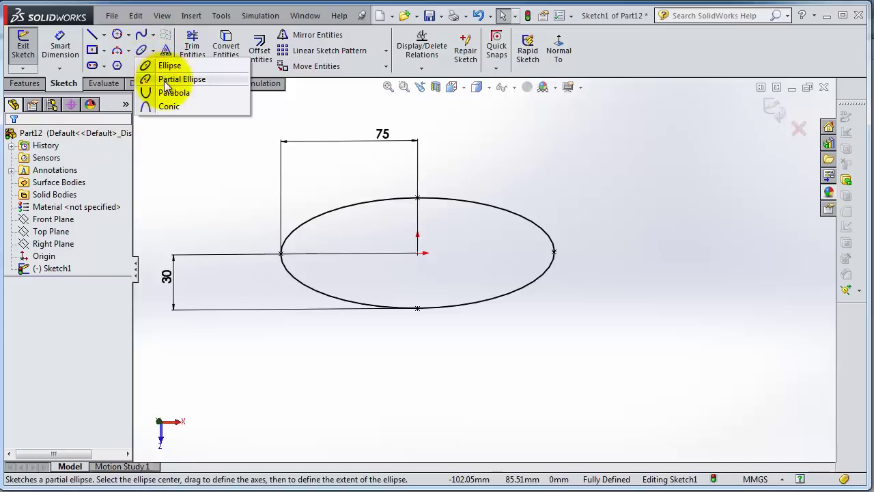
left_click(164, 81)
key("z")
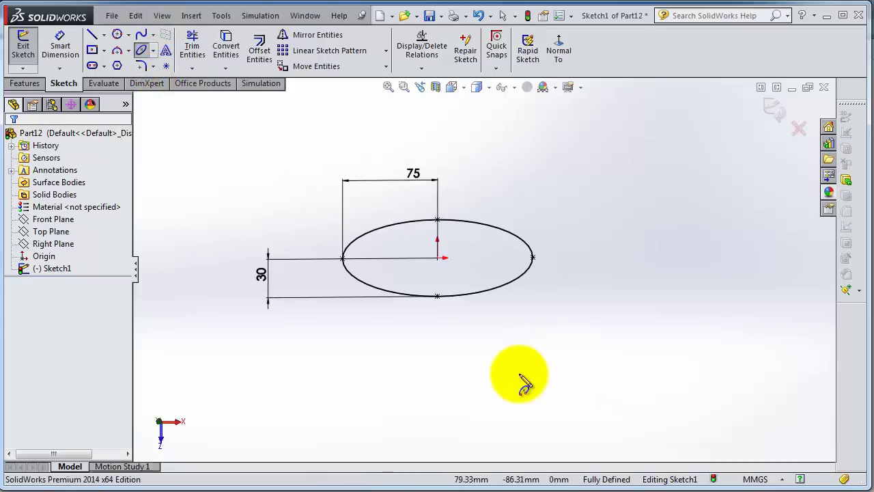
left_click(468, 391)
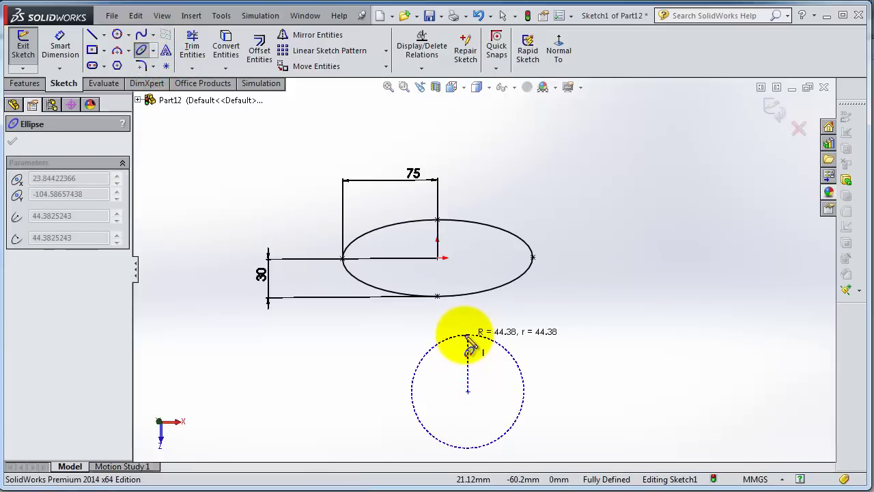
left_click(468, 334)
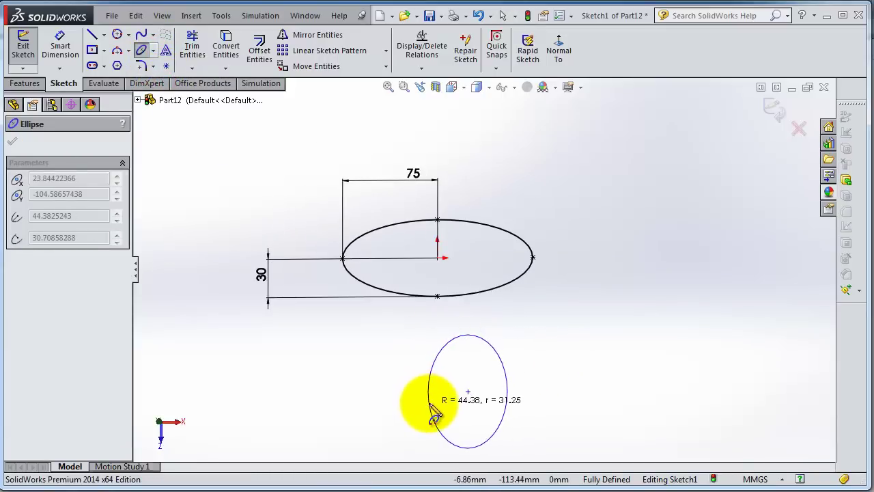
left_click(433, 383)
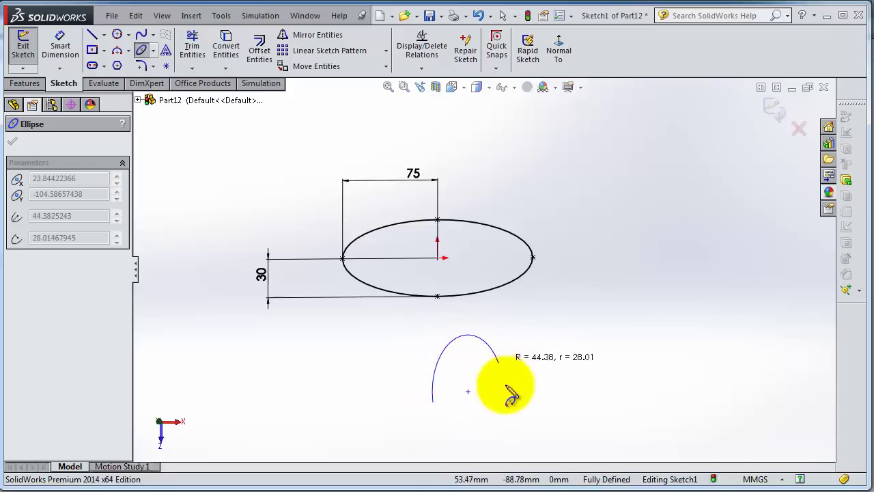
scroll(497, 428, "down", 1)
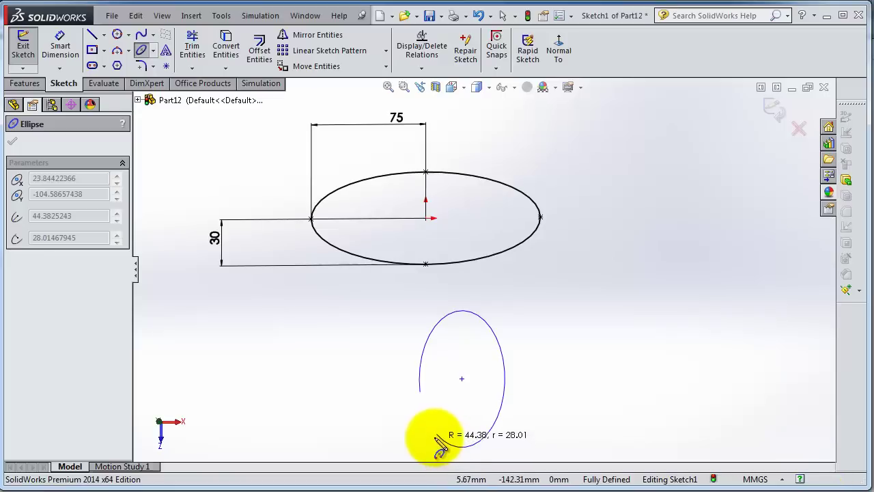
left_click(442, 440)
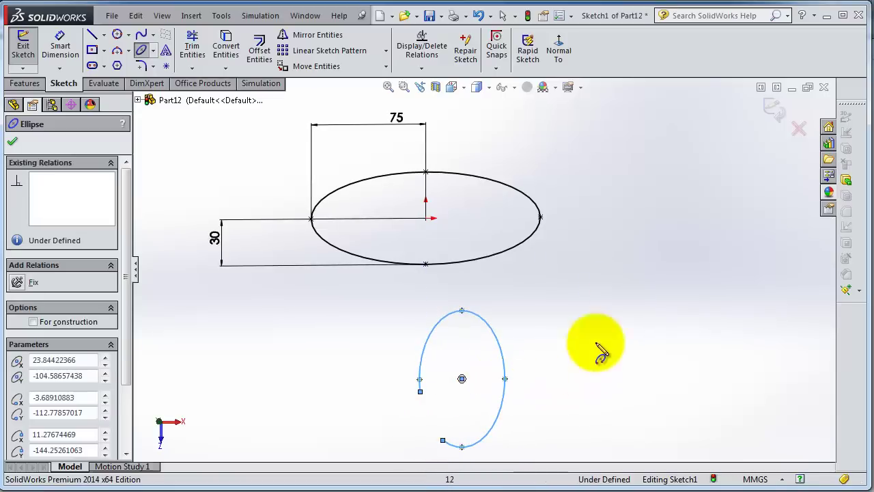
key("Escape")
scroll(474, 425, "down", 3)
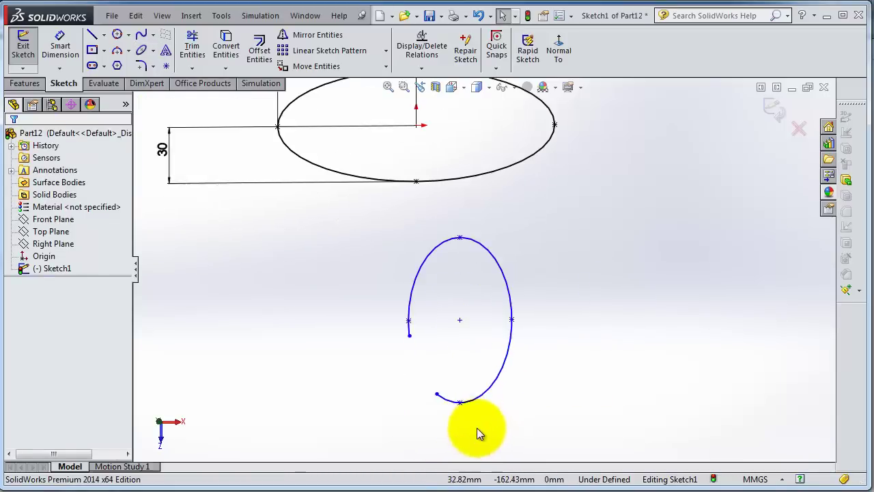
left_click_drag(449, 321, 418, 313)
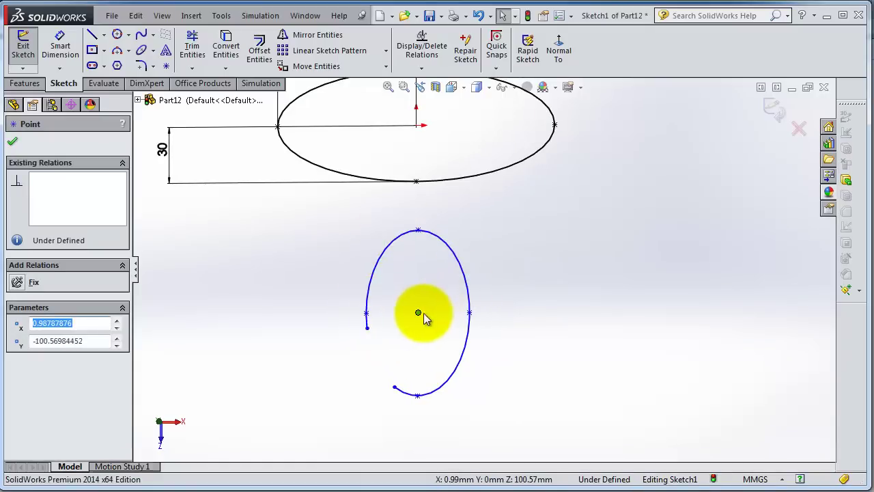
Move the partial ellipse left and attempt to drag the first ellipse off the origin.
left_click_drag(403, 309, 433, 342)
mouse_move(417, 127)
left_mouse_down()
mouse_move(417, 164)
mouse_move(395, 164)
mouse_move(503, 143)
mouse_move(419, 162)
left_mouse_up()
scroll(478, 150, "up", 2)
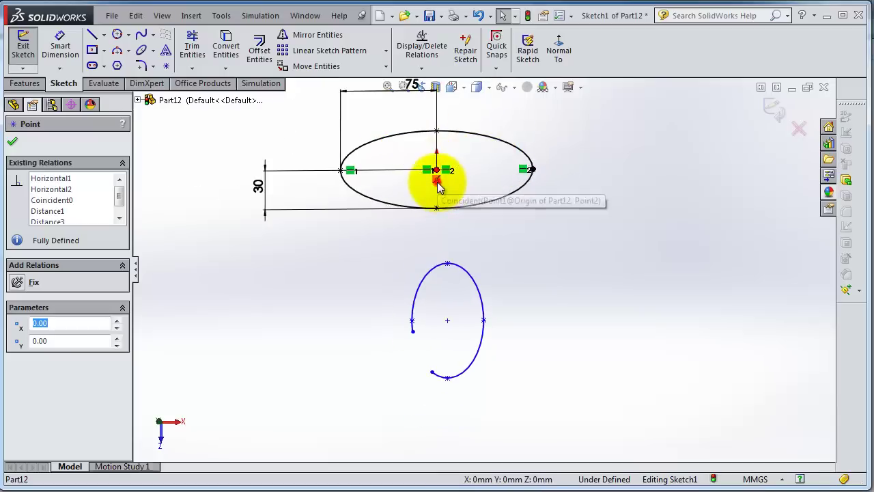
Delete the first ellipse's Coincident relation to the origin, then snap its centre back onto it.
left_click(438, 188)
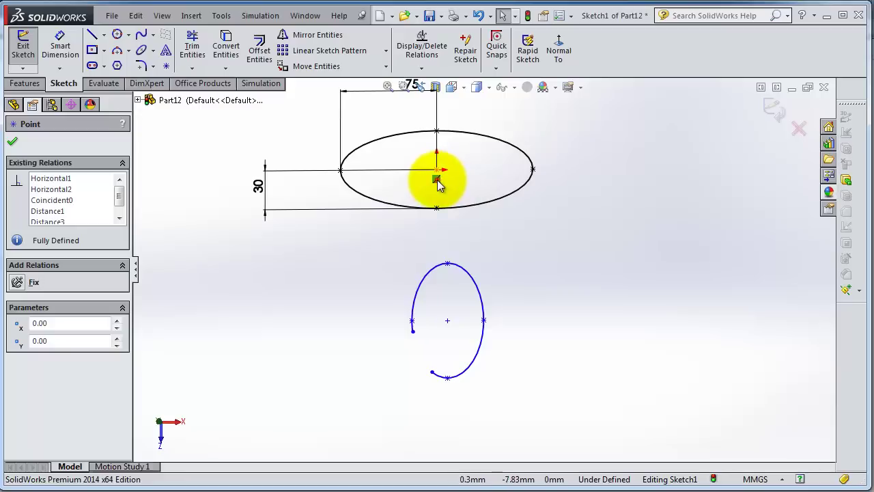
scroll(438, 185, "down", 3)
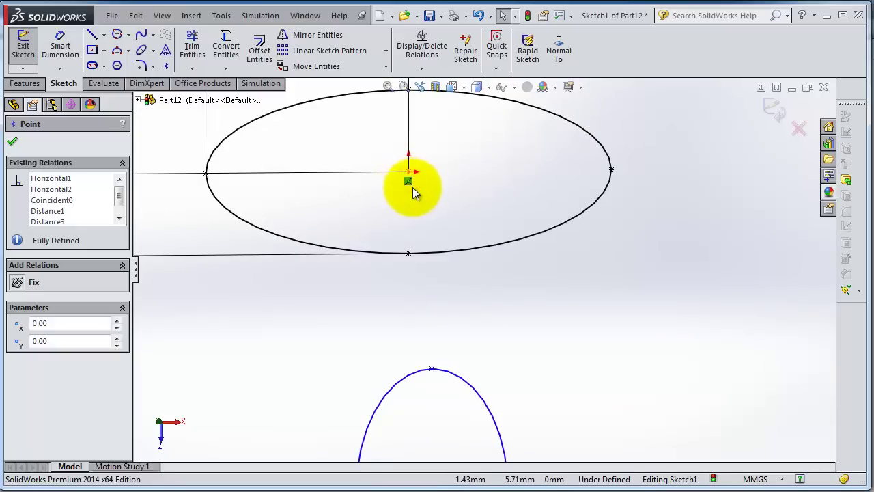
key("Delete")
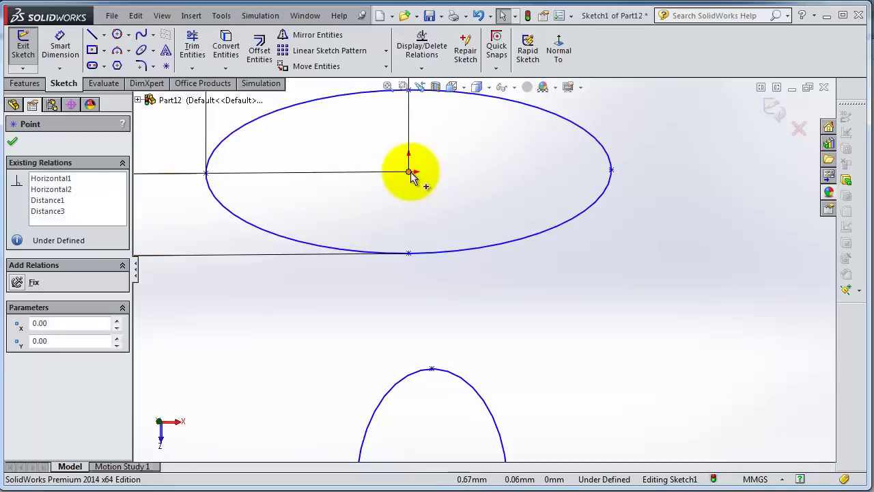
mouse_move(410, 172)
left_mouse_down()
mouse_move(432, 199)
mouse_move(423, 235)
mouse_move(409, 172)
left_mouse_up()
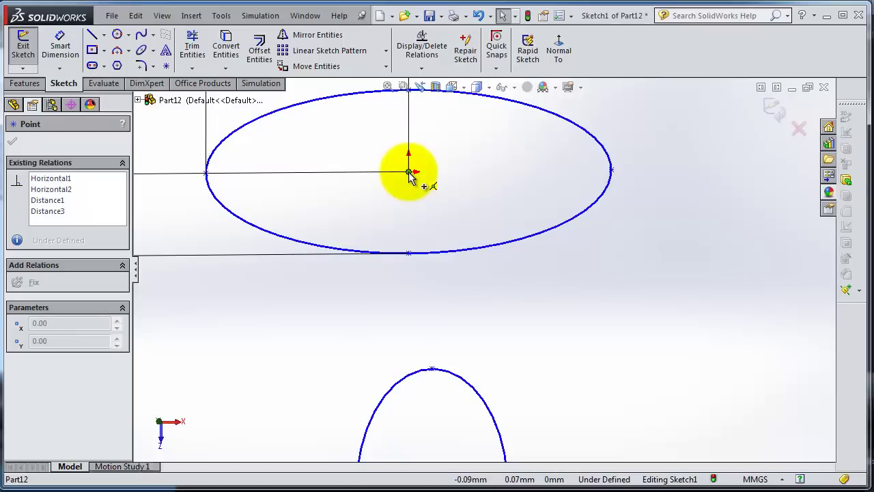
left_click_drag(408, 173, 409, 172)
scroll(507, 319, "up", 3)
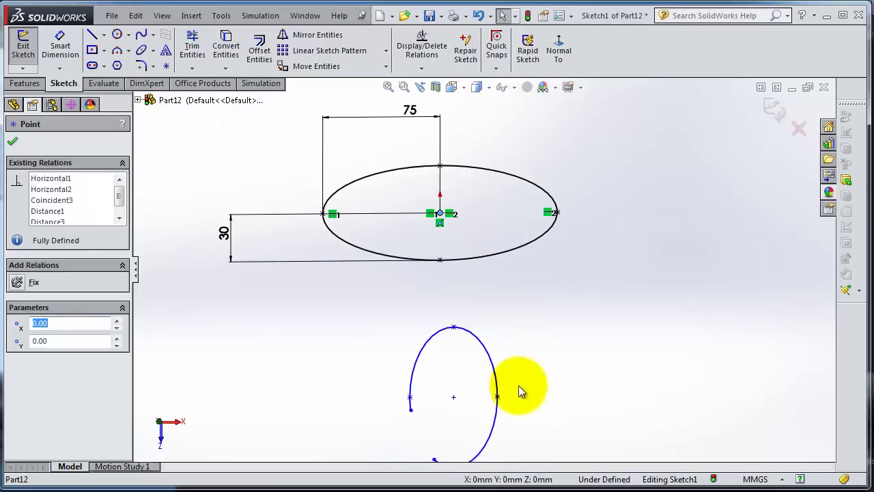
scroll(452, 395, "up", 1)
scroll(442, 388, "down", 1)
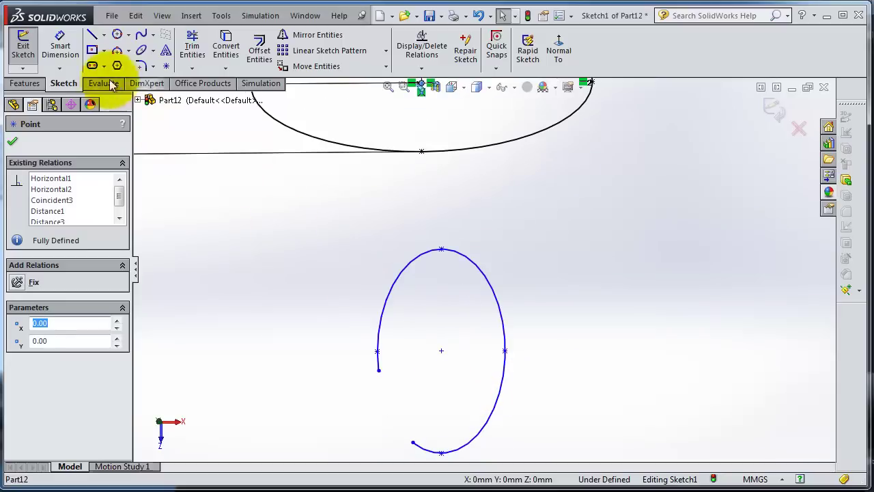
Dimension the partial ellipse's radii: 28.01 horizontally and 44.38 vertically.
left_click(67, 48)
left_click(378, 351)
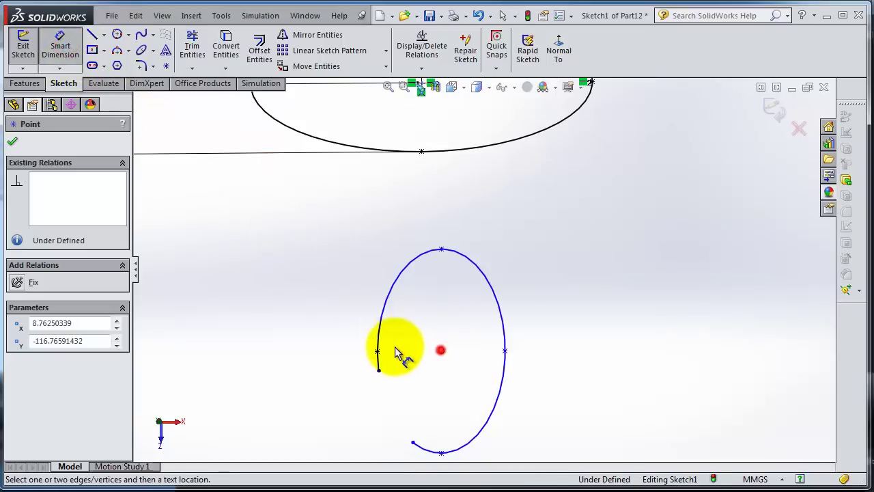
left_click(396, 228)
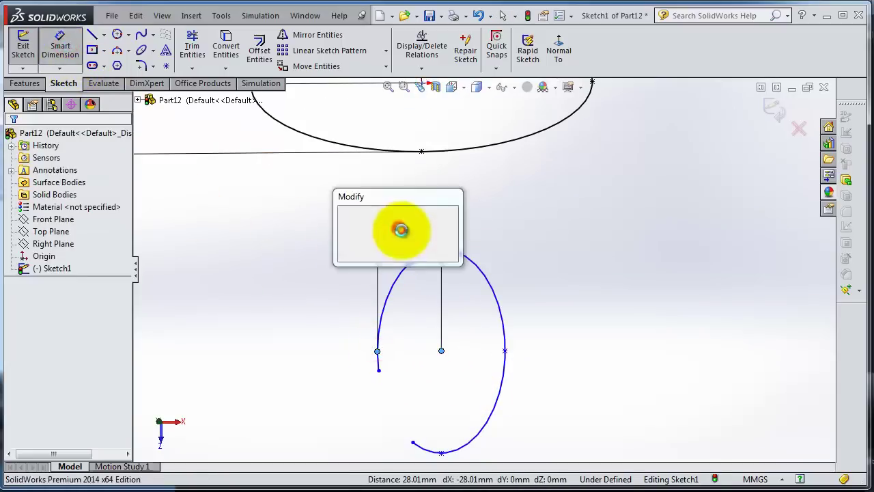
left_click(345, 215)
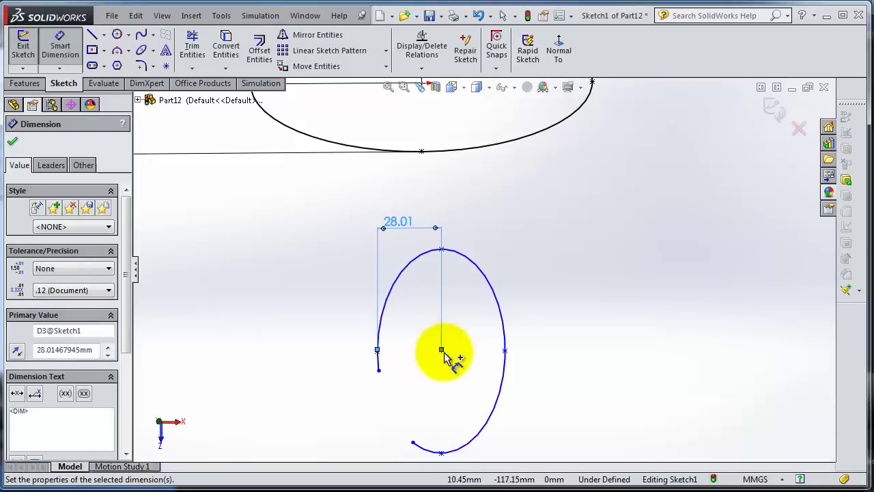
left_click(442, 351)
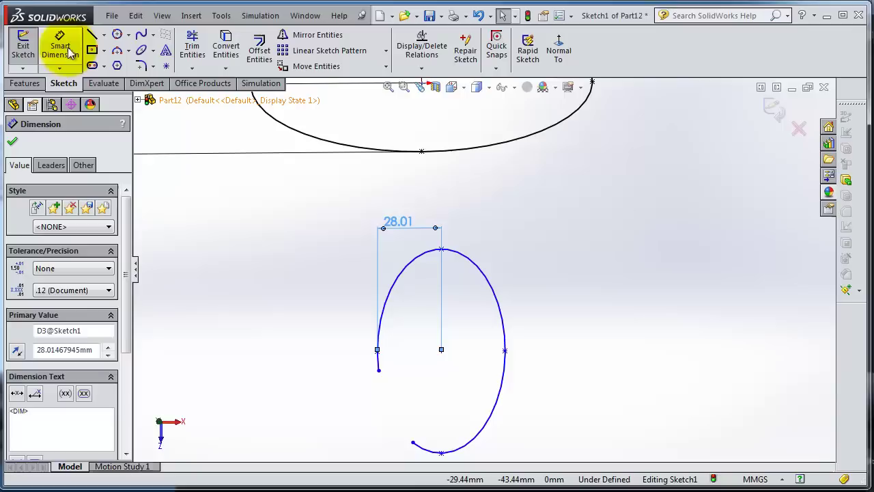
left_click(60, 44)
left_click(441, 454)
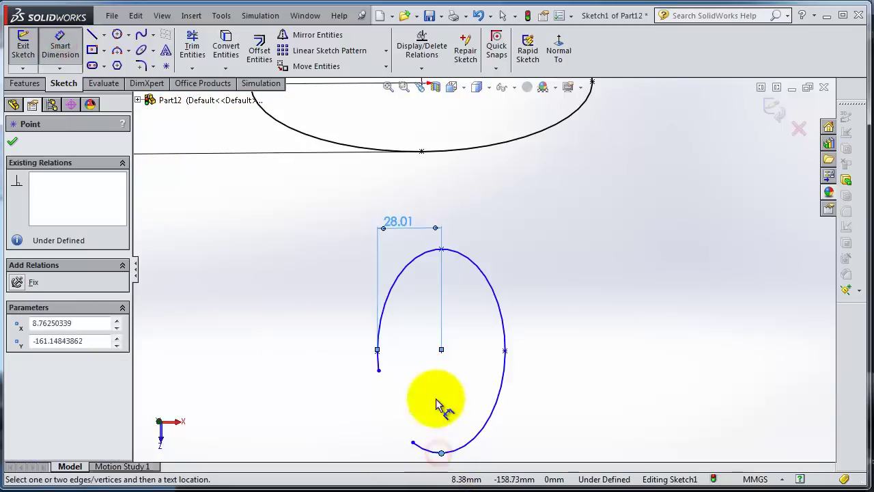
left_click(552, 374)
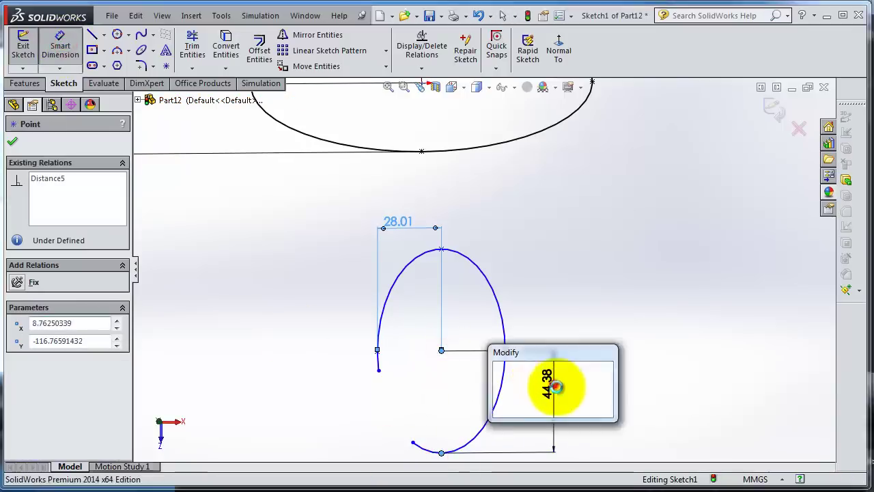
left_click(502, 371)
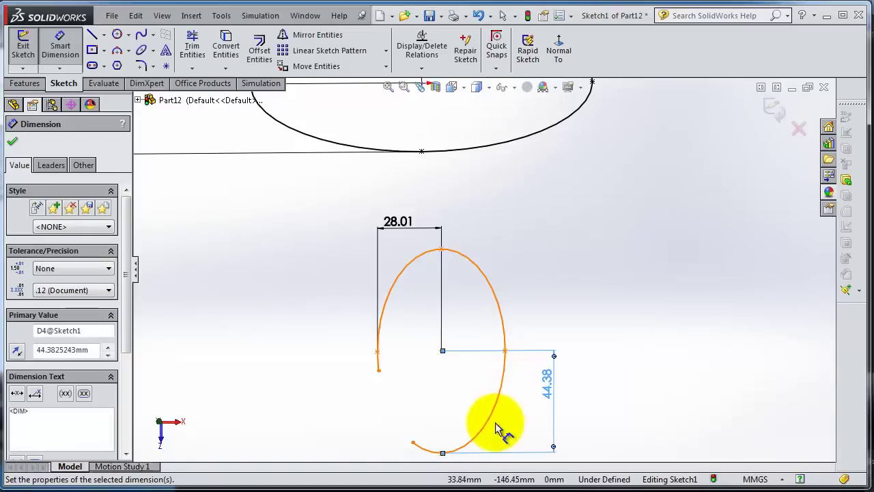
Add a 34.85 distance dimension between the partial ellipse's two open endpoints.
scroll(500, 431, "up", 3)
scroll(478, 410, "down", 3)
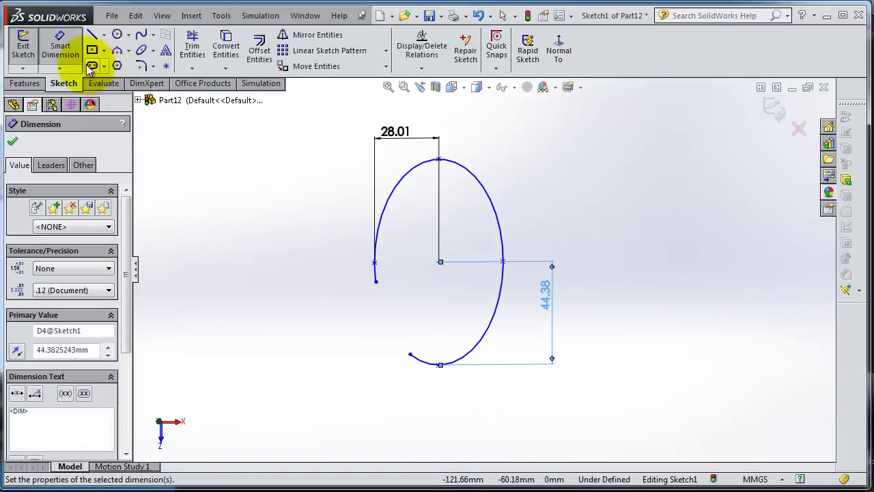
left_click(377, 283)
left_click(410, 355)
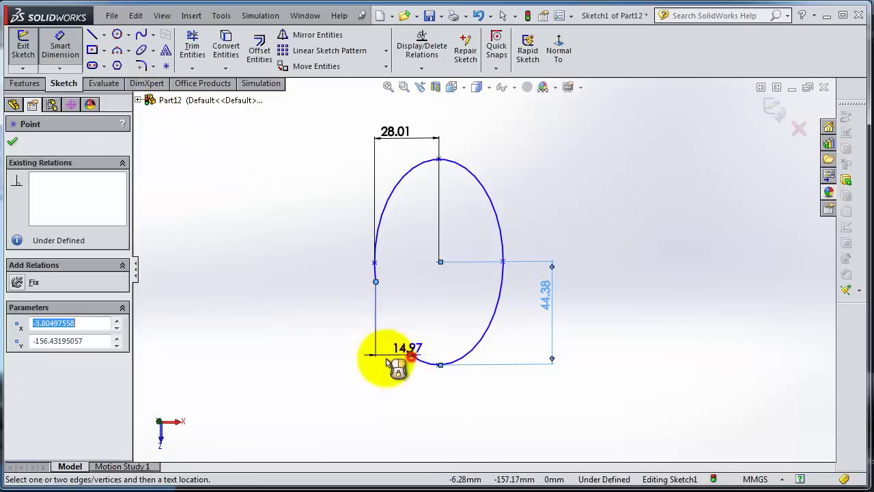
left_click(343, 377)
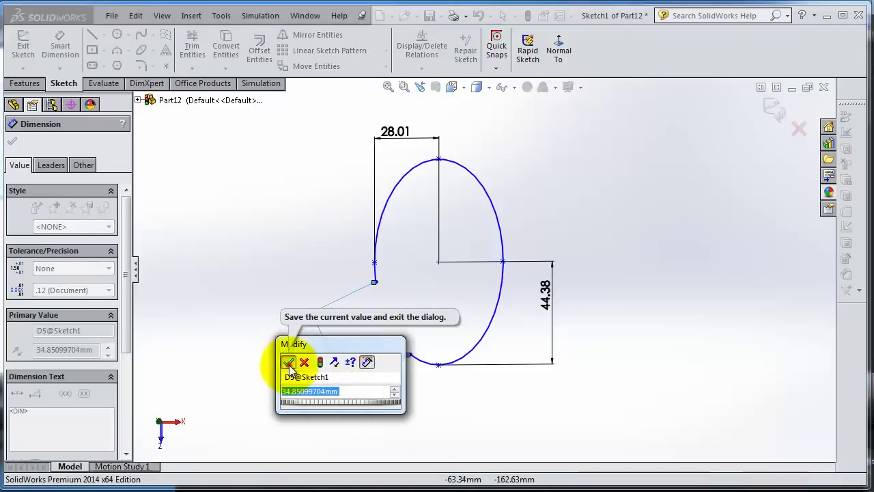
Set the aligned distance between the partial ellipse's open ends to 35 mm.
left_click(289, 363)
mouse_move(345, 375)
left_mouse_down()
mouse_move(370, 282)
mouse_move(385, 327)
mouse_move(338, 369)
left_mouse_up()
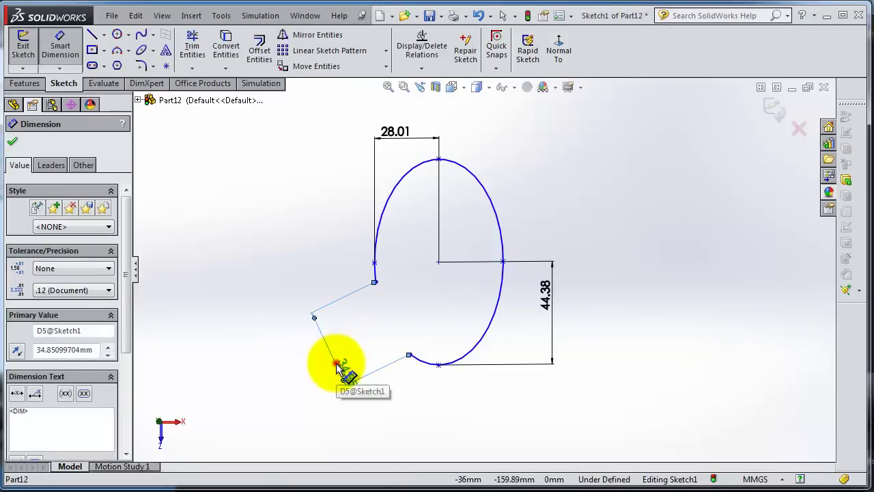
key("Escape")
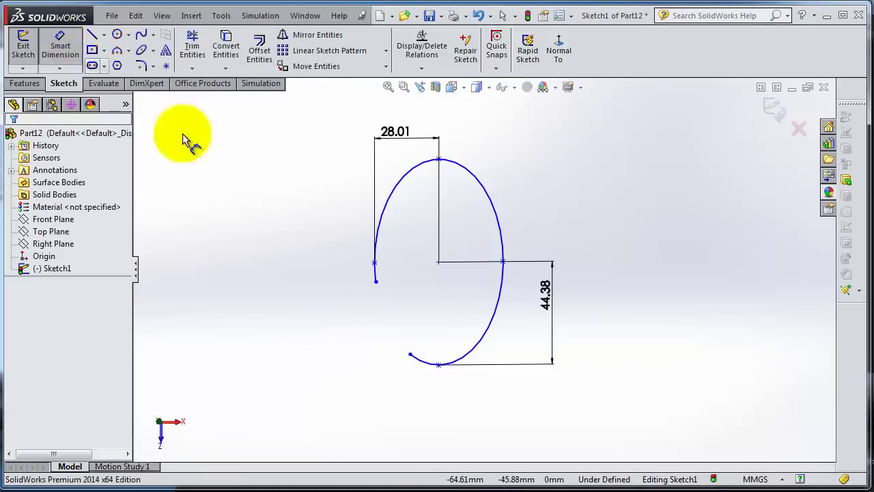
left_click(375, 282)
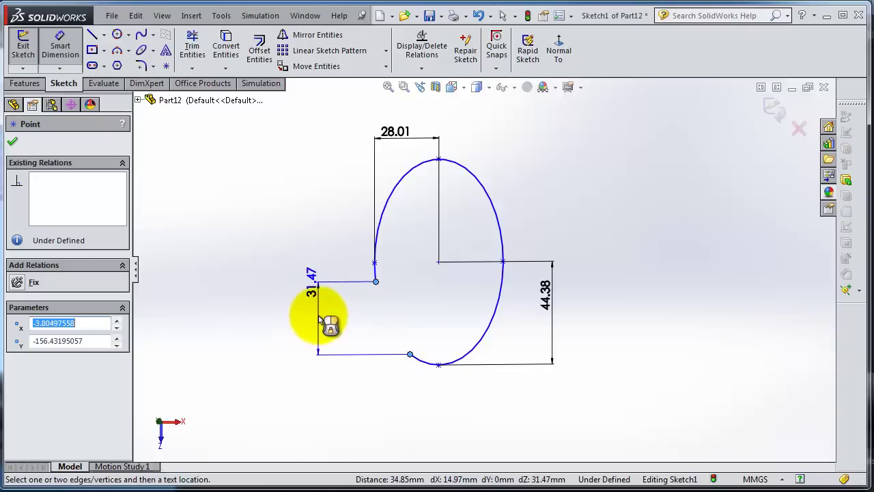
left_click_drag(338, 316, 274, 309)
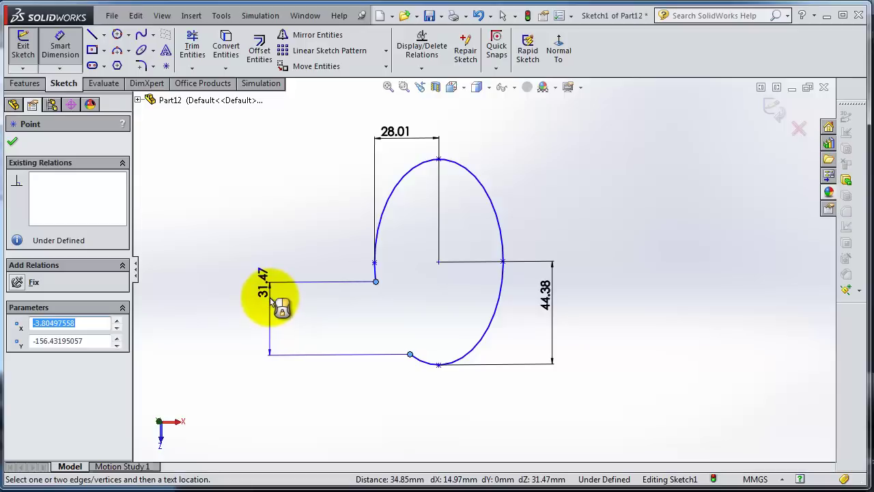
mouse_move(273, 305)
left_mouse_down()
mouse_move(325, 341)
mouse_move(372, 326)
mouse_move(386, 304)
mouse_move(365, 345)
left_mouse_up()
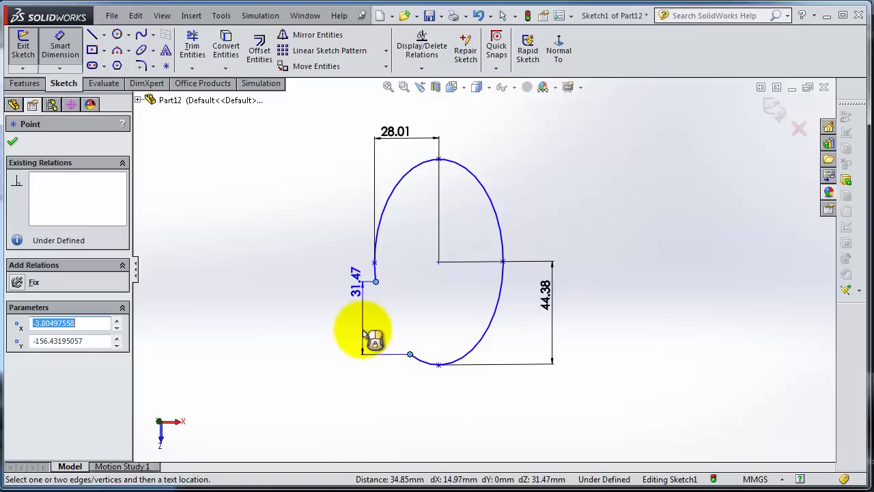
left_click(356, 375)
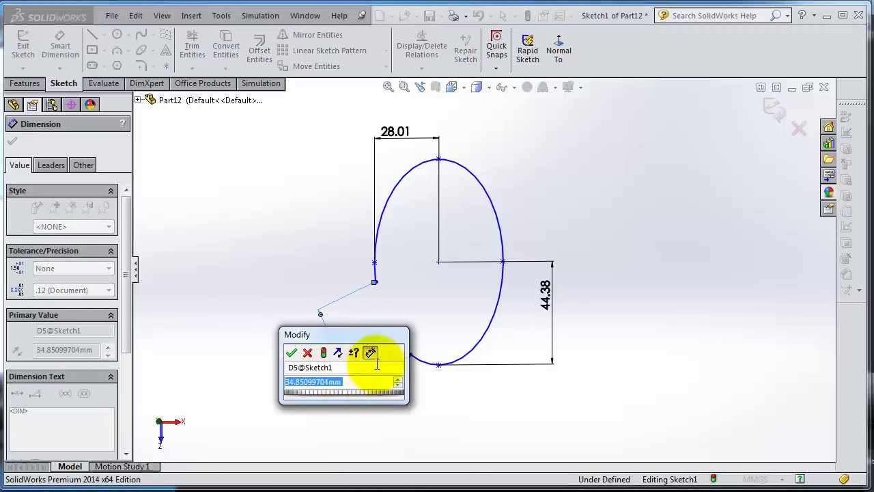
type("35")
key("Return")
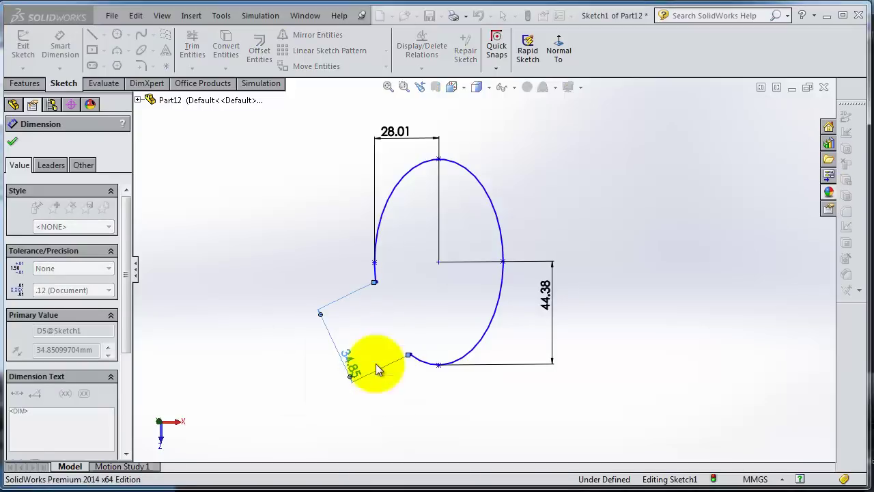
scroll(546, 232, "up", 3)
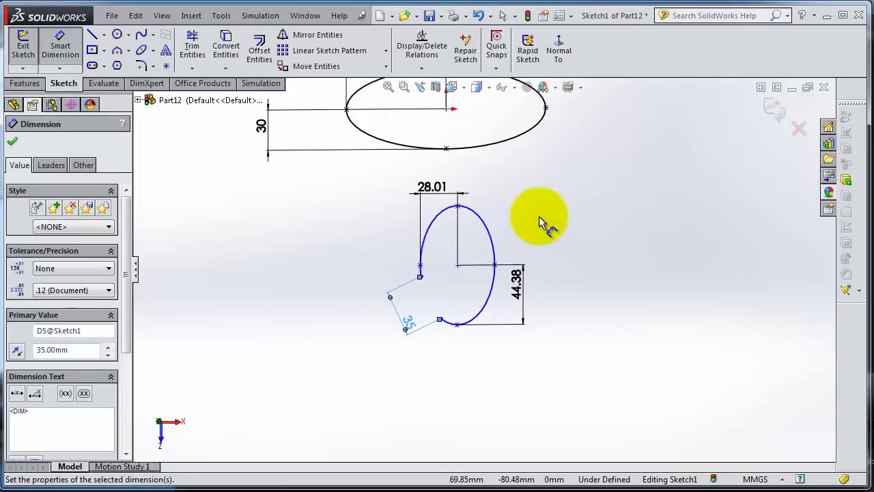
scroll(529, 229, "down", 3)
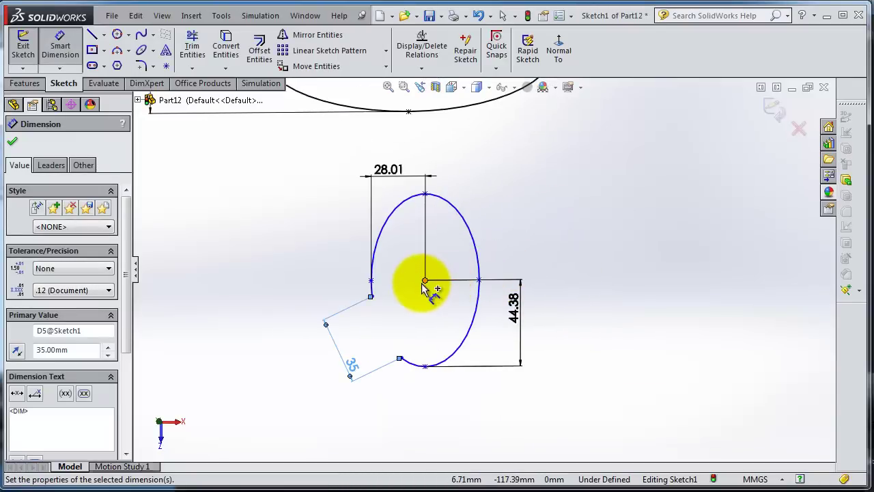
Make the two ellipse centre points vertical to each other.
scroll(437, 280, "up", 3)
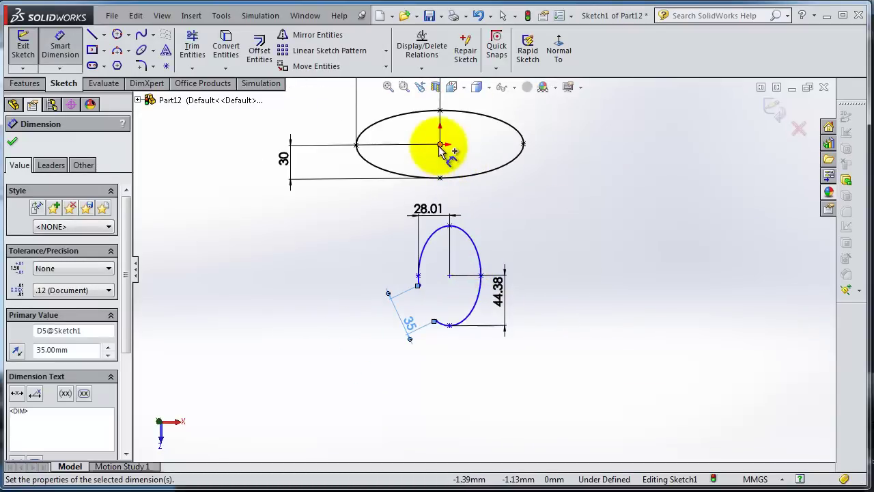
key("Escape")
left_click(449, 277)
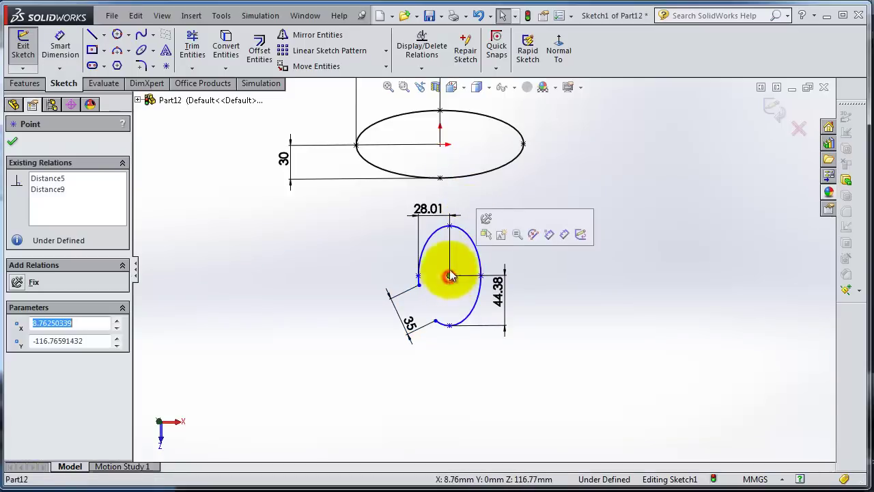
left_click(441, 146, "ctrl")
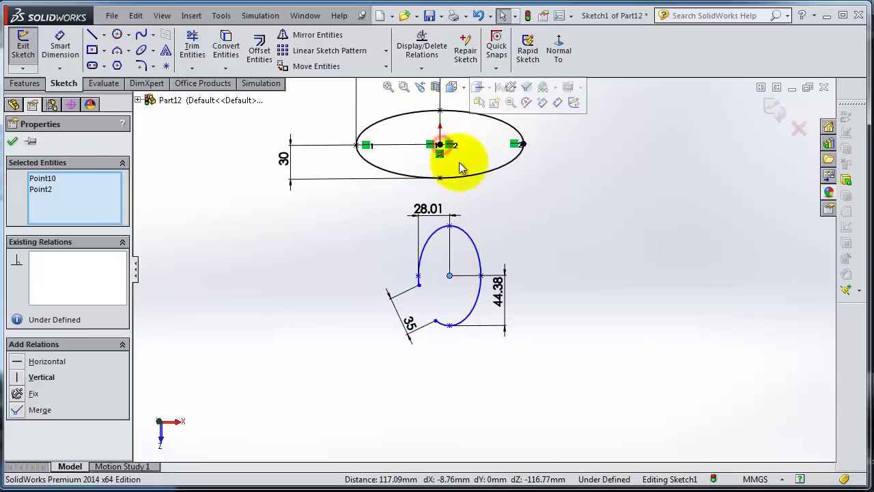
left_click(496, 92)
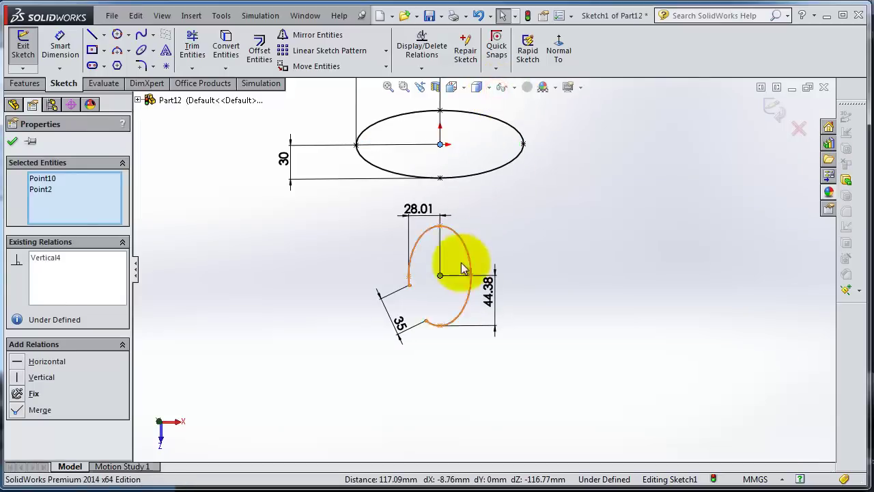
Dimension the distance between the two ellipse centres as 110 mm.
left_click(60, 48)
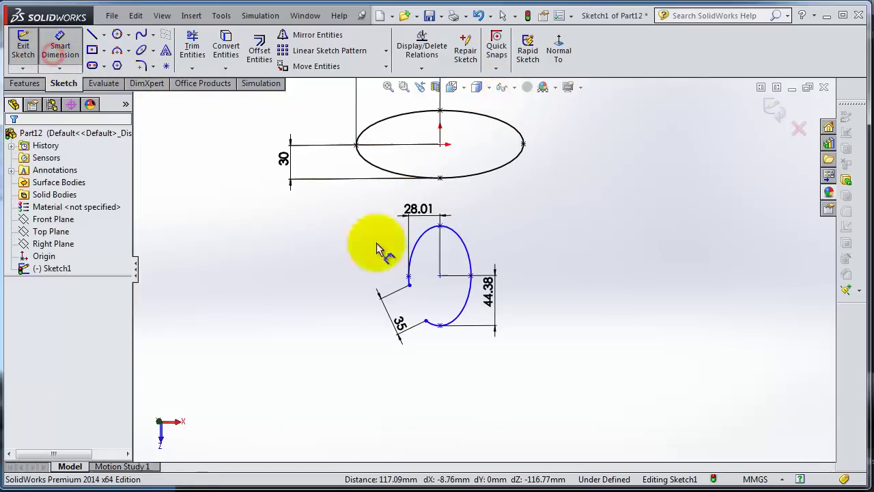
left_click(440, 276)
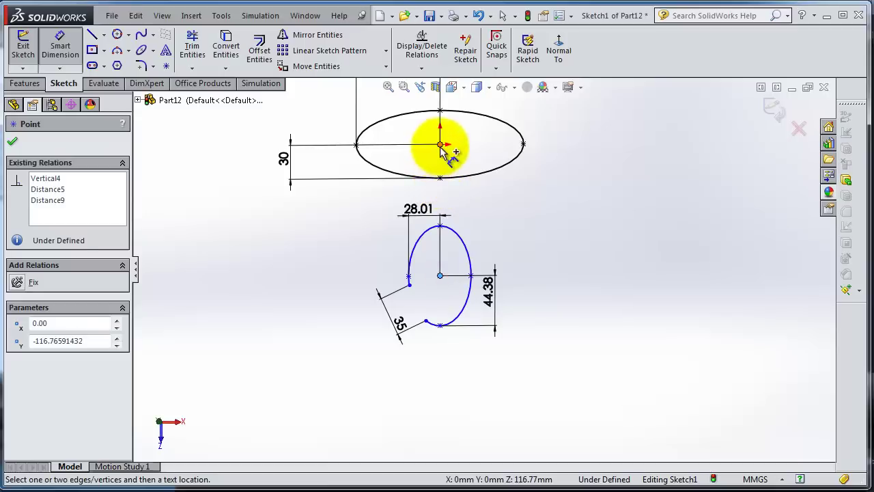
left_click(441, 144)
left_click(566, 198)
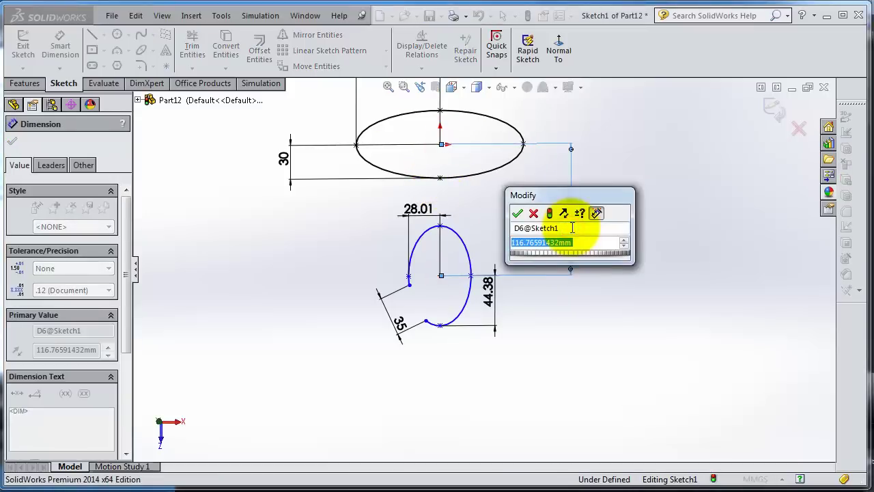
type("110")
key("Return")
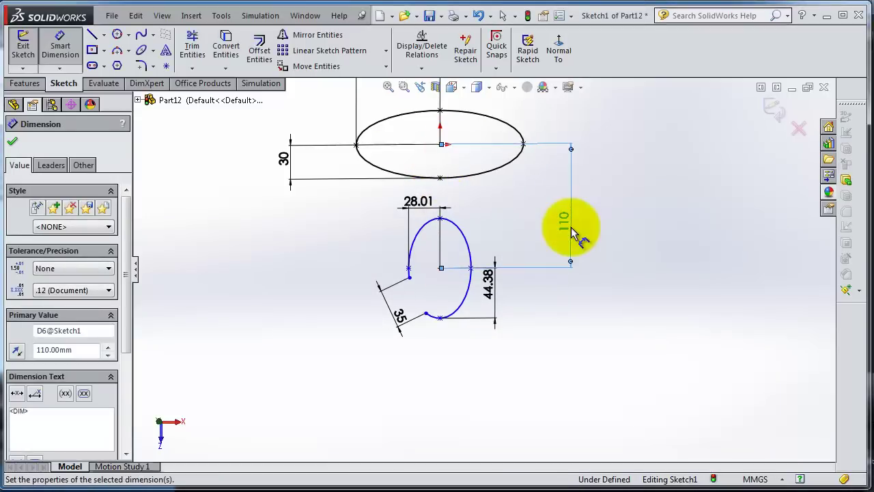
scroll(542, 251, "down", 3)
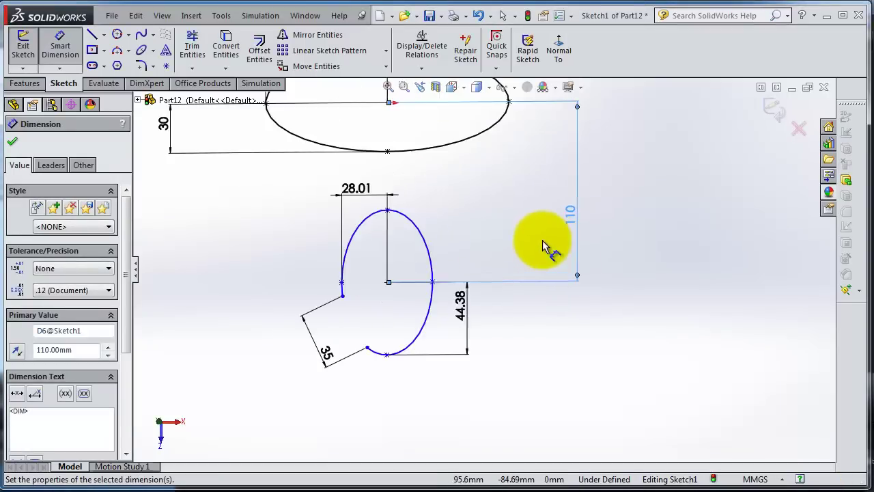
left_click(489, 208)
scroll(501, 217, "up", 2)
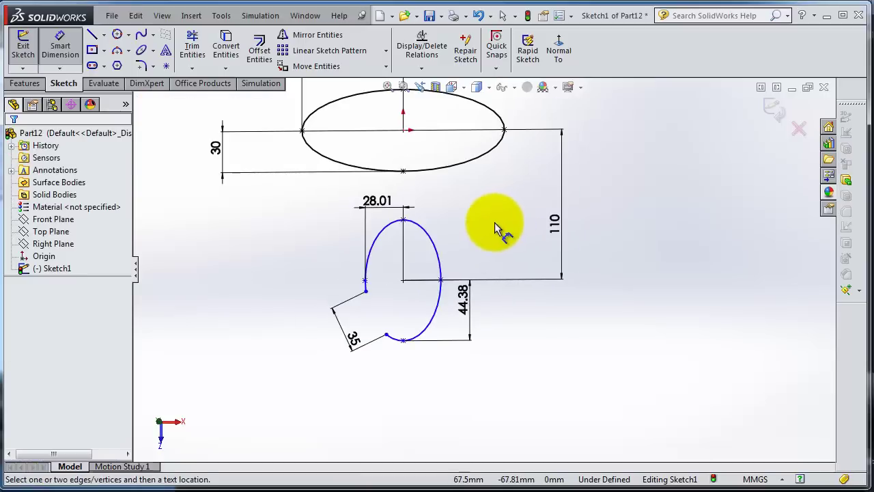
mouse_move(493, 224)
middle_mouse_down()
mouse_move(474, 232)
mouse_move(505, 242)
middle_mouse_up()
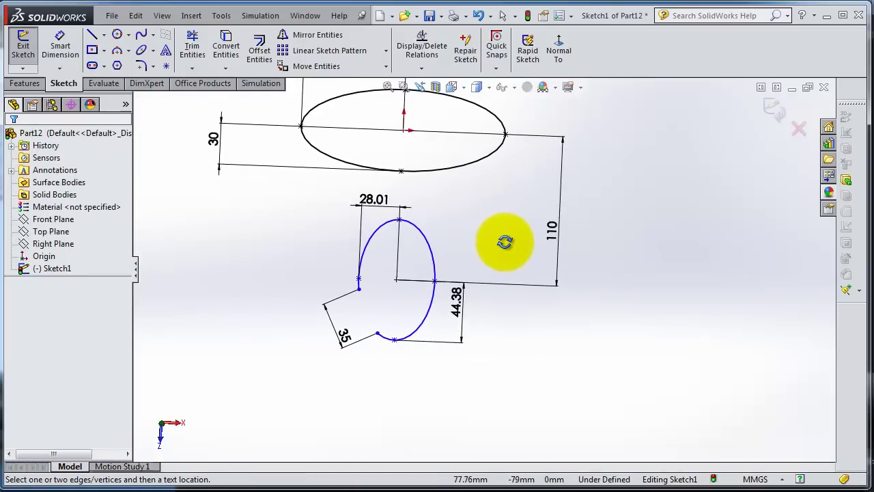
Run Fully Define Sketch, adding a 12.57 mm dimension, then return to a Normal To view.
left_click(426, 70)
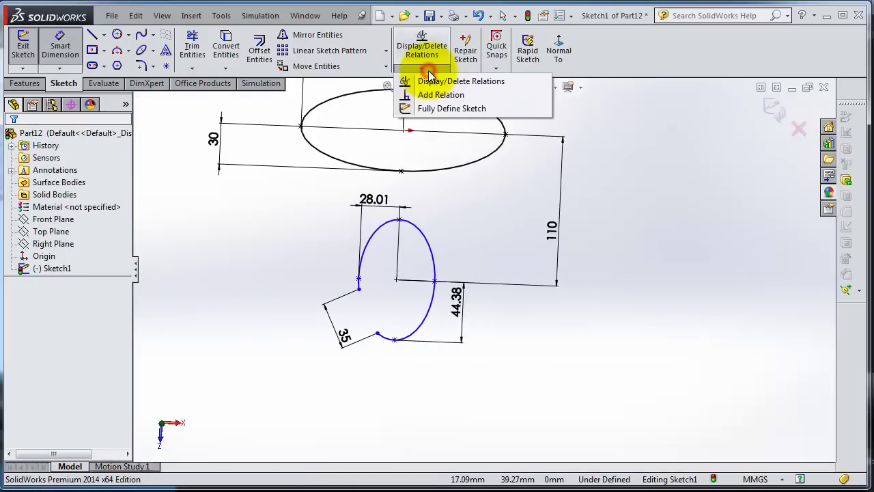
left_click(449, 110)
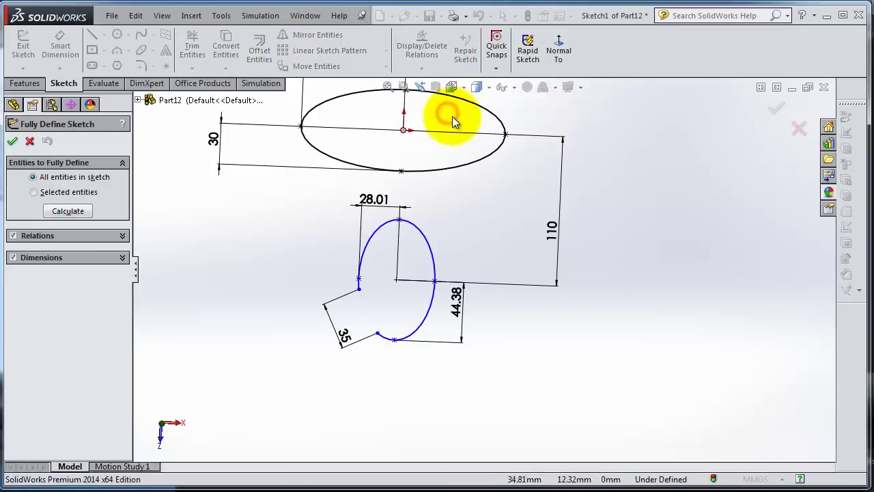
left_click(68, 210)
mouse_move(457, 228)
middle_mouse_down()
mouse_move(451, 189)
mouse_move(451, 199)
middle_mouse_up()
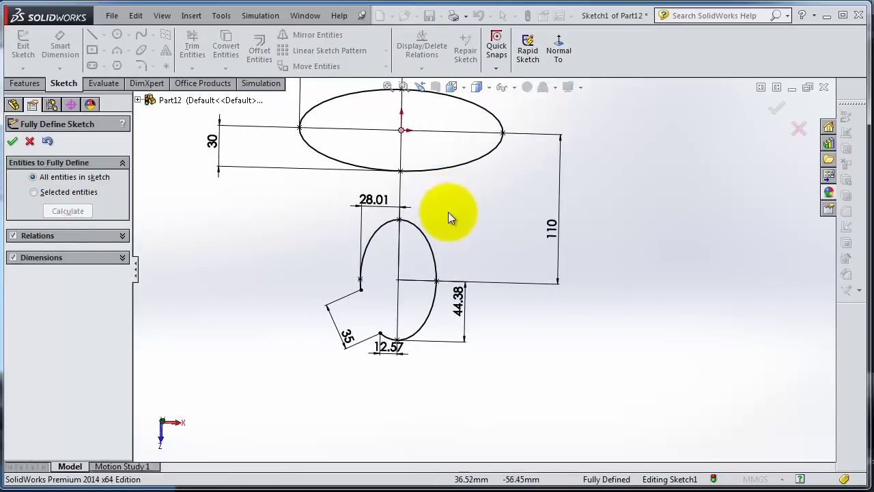
scroll(431, 232, "down", 3)
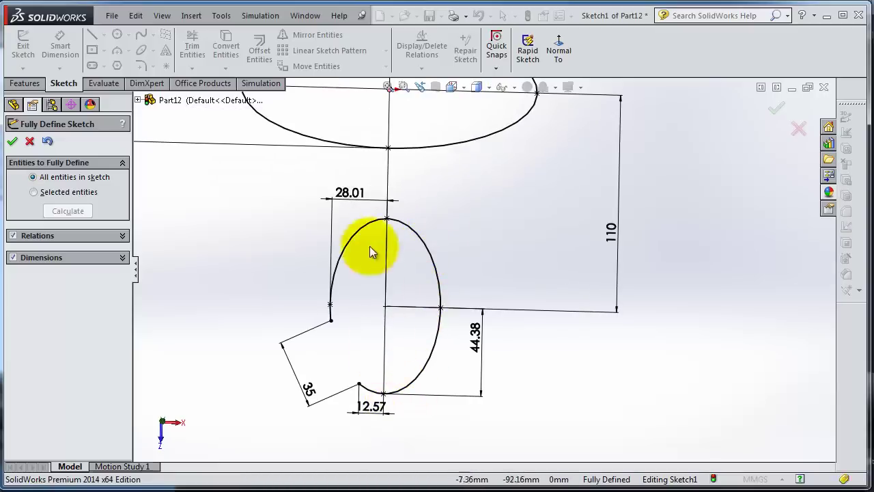
left_click(778, 113)
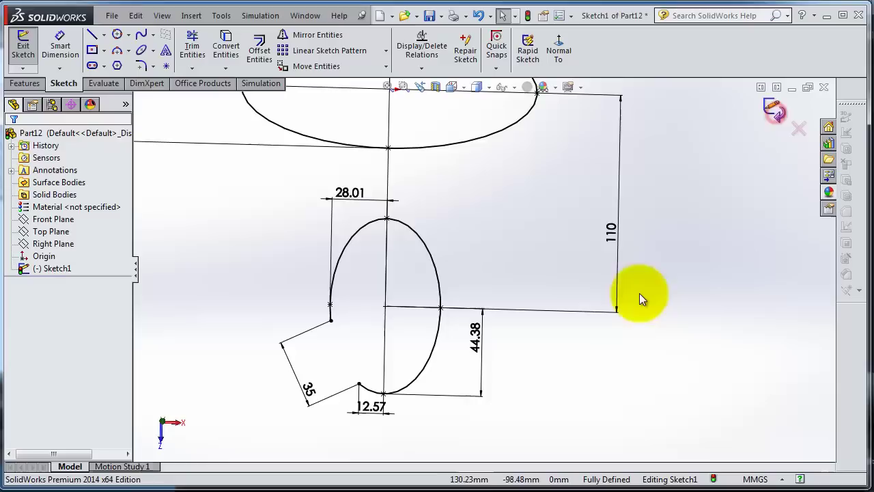
mouse_move(640, 296)
middle_mouse_down()
mouse_move(621, 301)
mouse_move(621, 332)
mouse_move(637, 306)
middle_mouse_up()
scroll(621, 320, "up", 5)
middle_click_drag(573, 329, 566, 326)
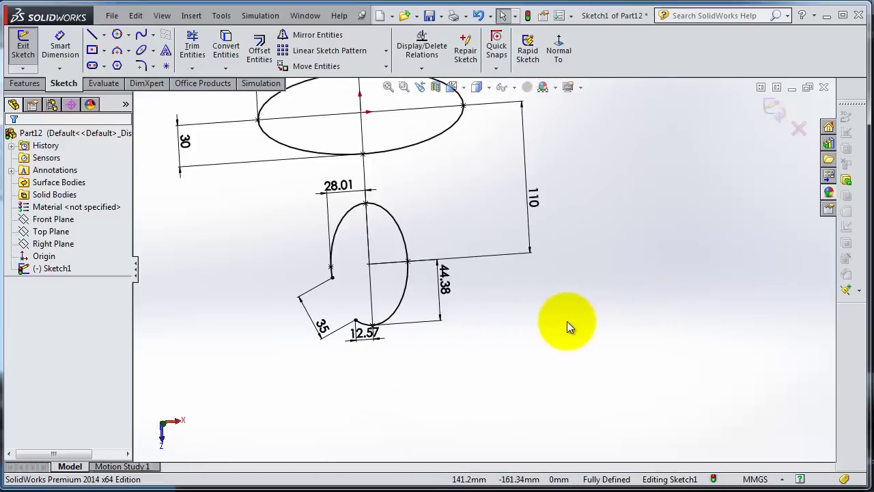
left_click(559, 49)
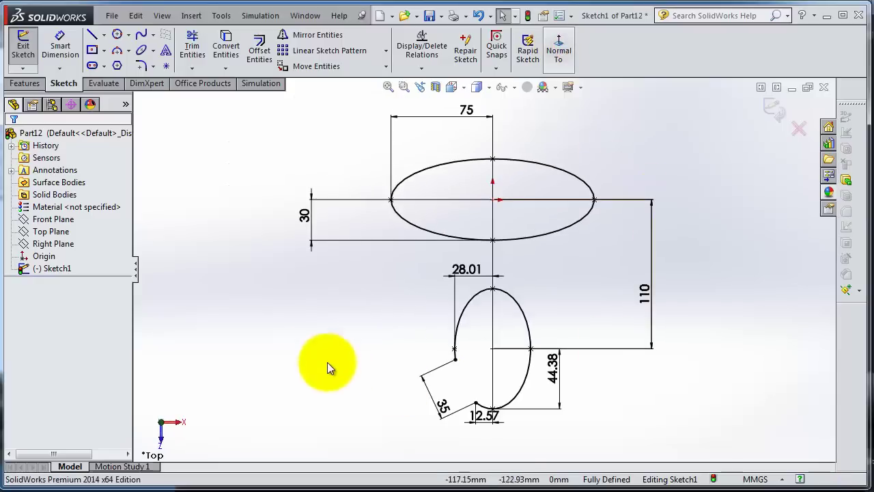
scroll(327, 362, "up", 3)
scroll(306, 341, "down", 4)
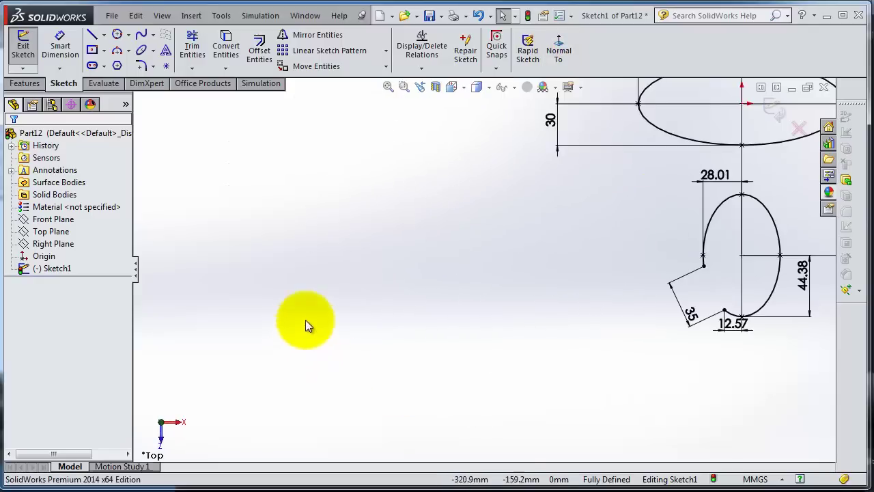
Draw an upward-opening parabola left of the ellipses from its focus, vertex and two arm endpoints.
left_click(153, 53)
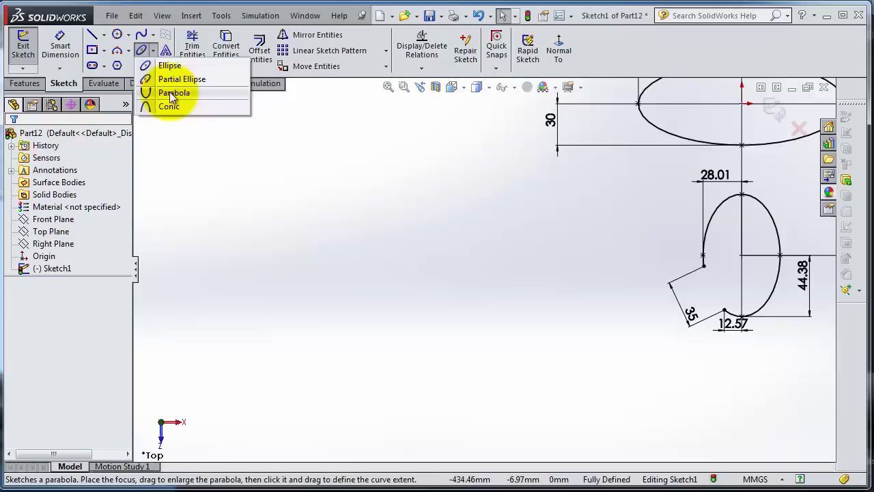
left_click(168, 90)
left_click(185, 246)
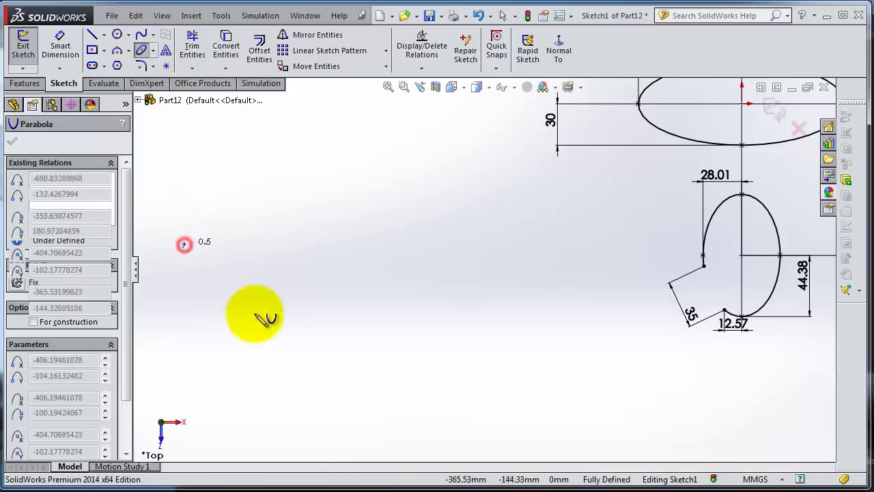
key("z")
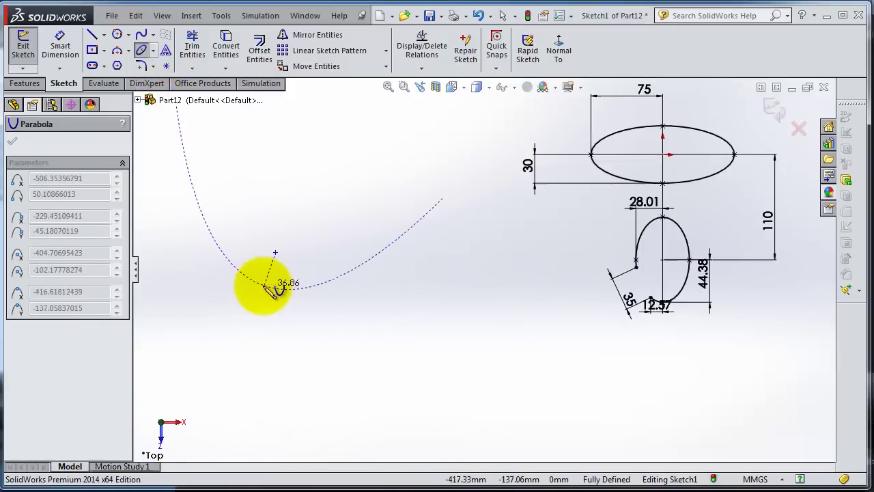
left_click(274, 278)
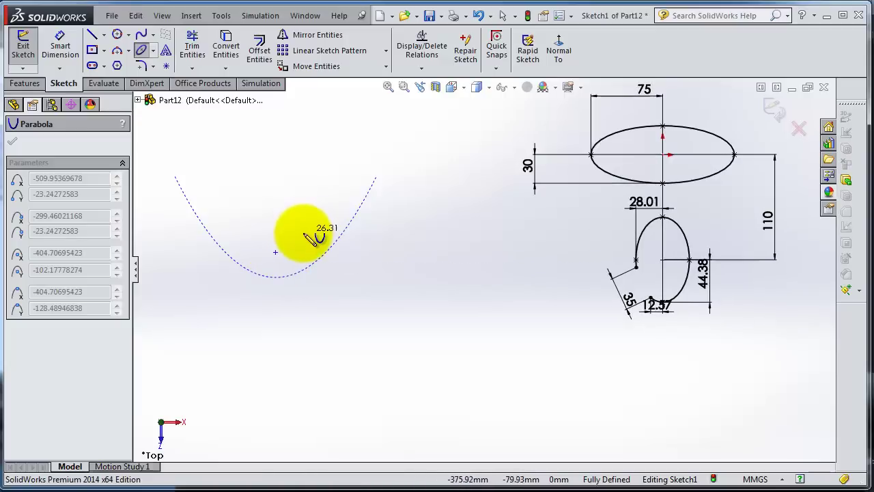
left_click(329, 244)
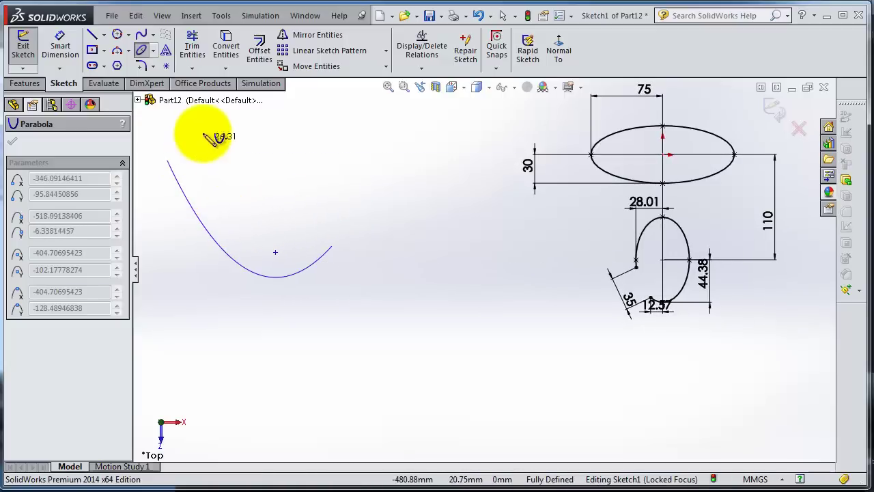
left_click(232, 218)
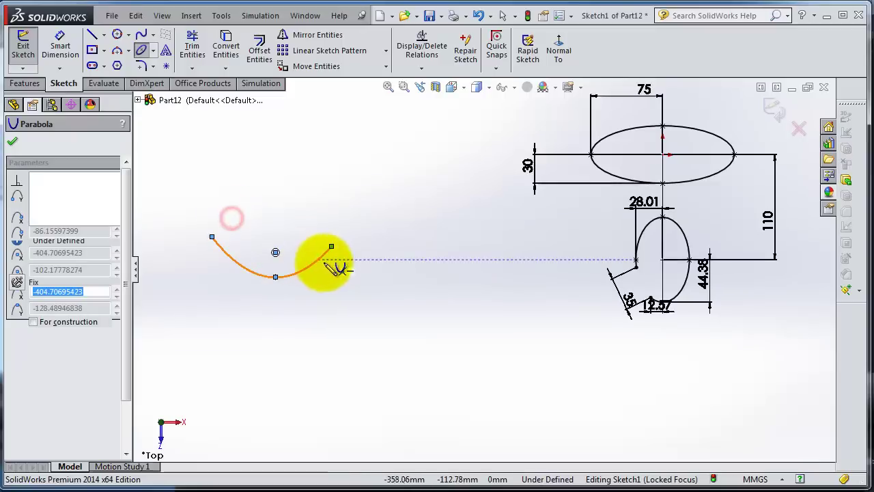
scroll(355, 229, "down", 1)
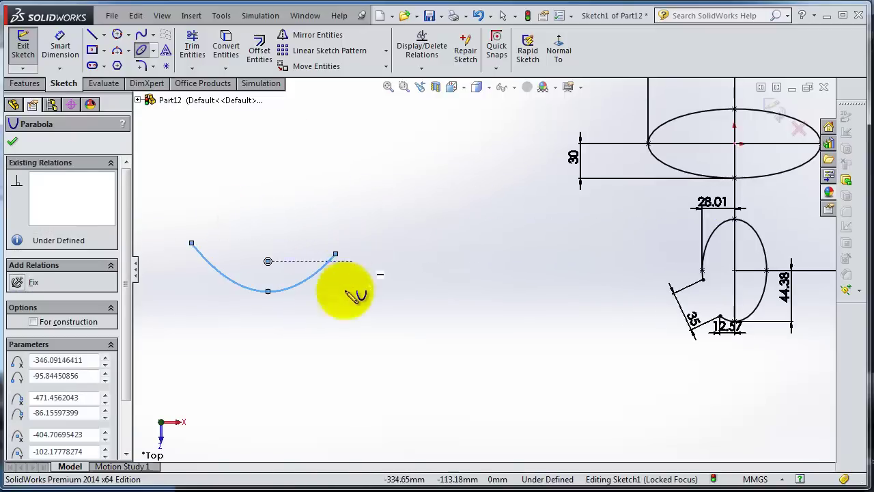
scroll(307, 323, "down", 1)
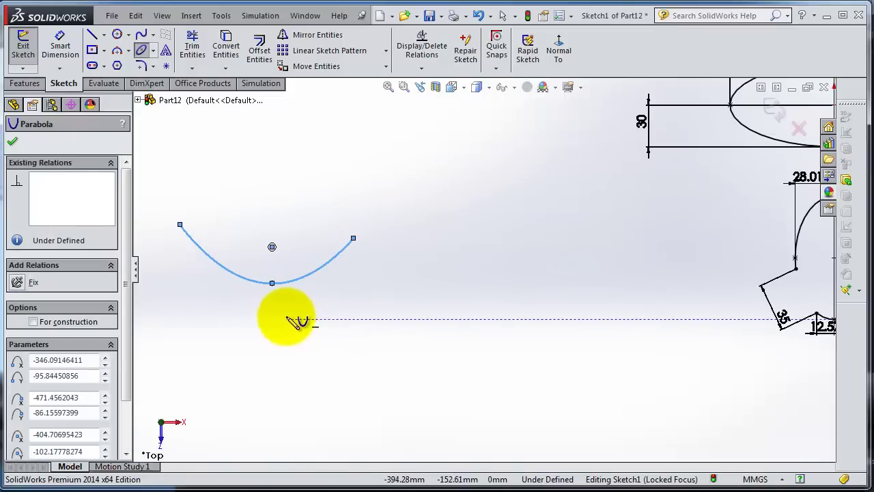
scroll(280, 299, "down", 1)
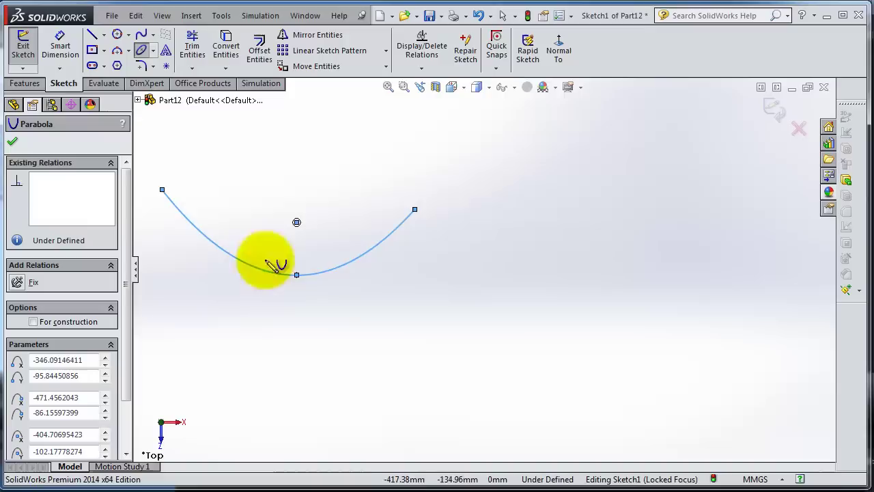
scroll(393, 258, "up", 1)
scroll(478, 273, "up", 2)
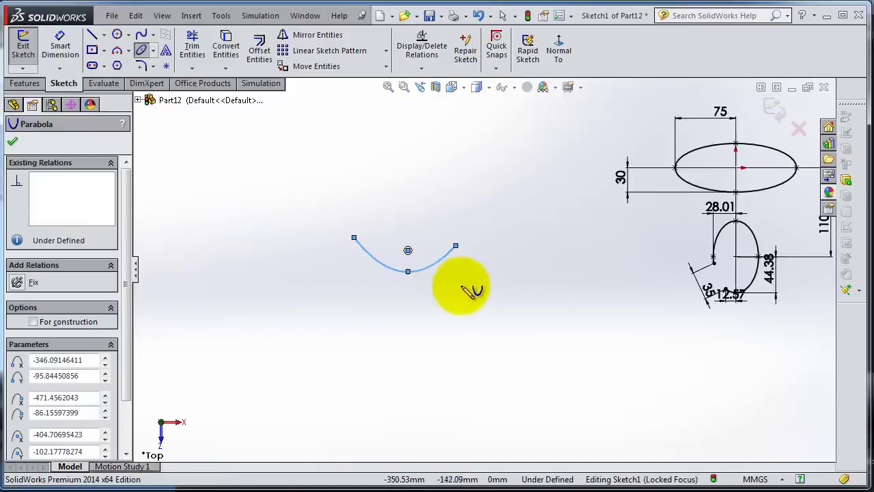
Draw a downward conic arch below the parabola using two endpoints, a peak and Rho.
left_click(154, 52)
left_click(170, 107)
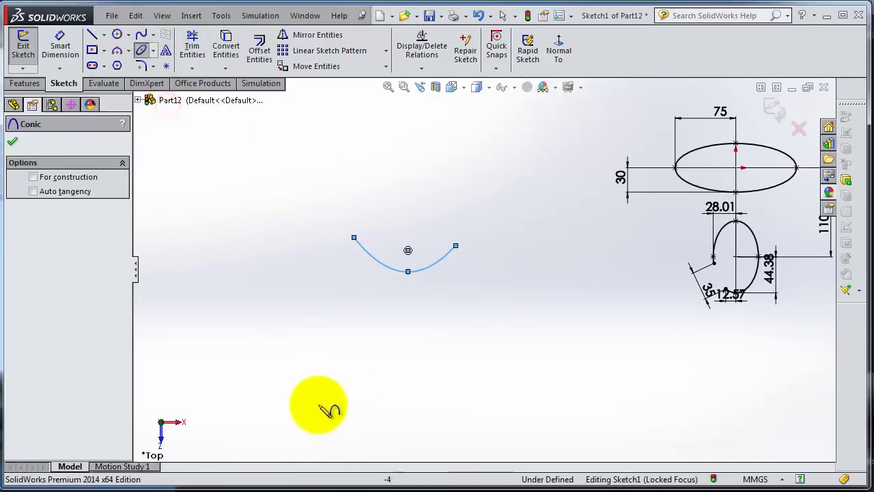
left_click(313, 400)
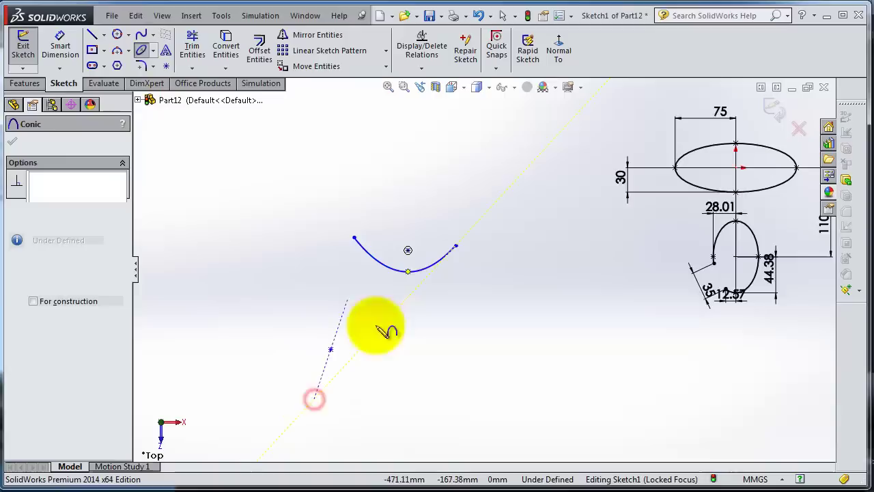
left_click(421, 399)
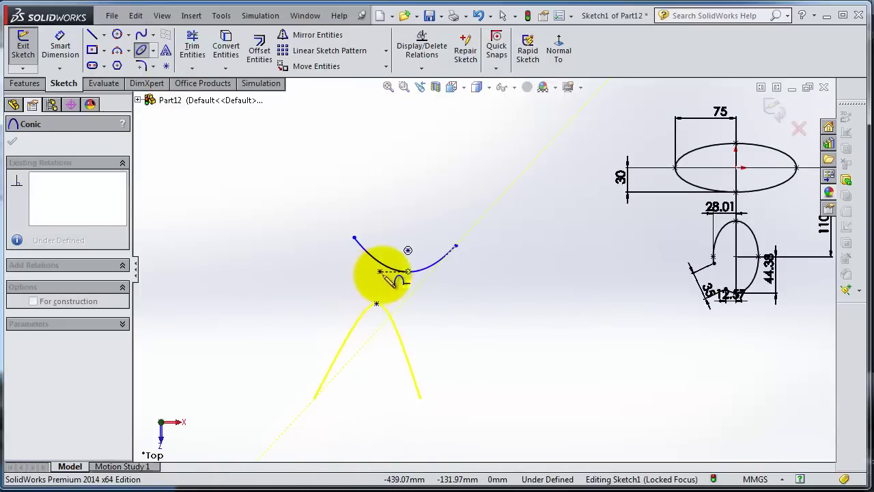
left_click(356, 236)
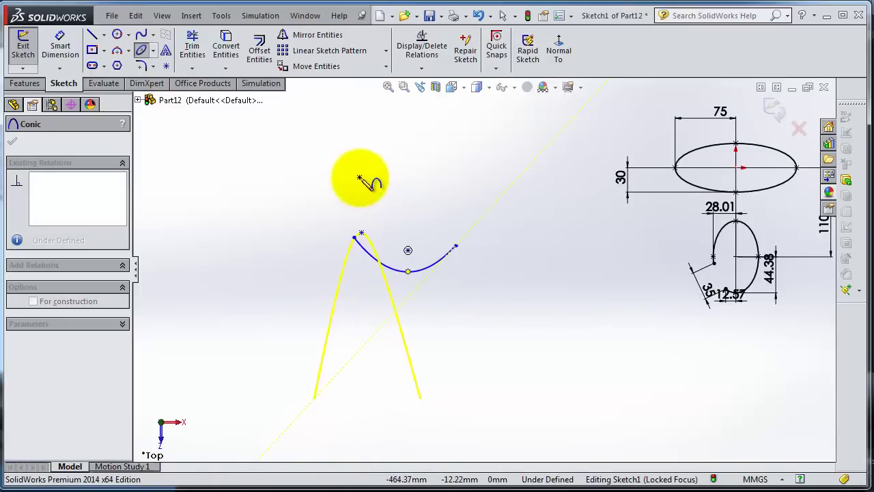
left_click(386, 315)
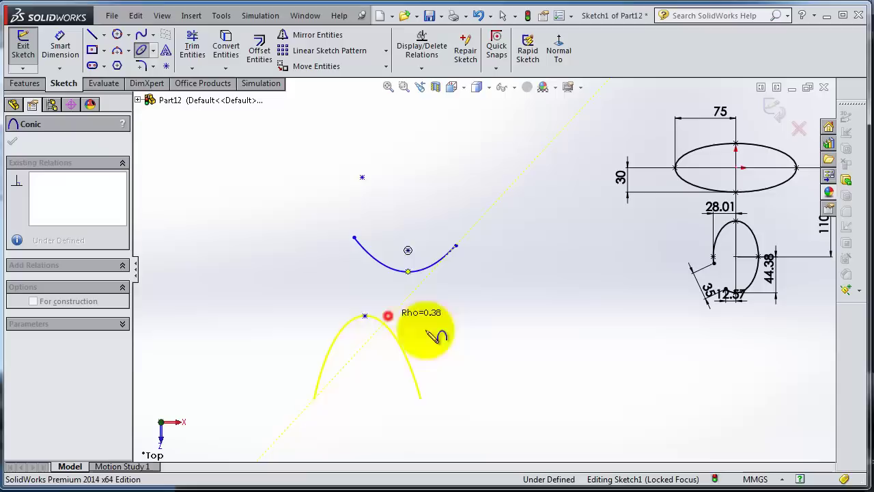
scroll(498, 367, "up", 2)
scroll(451, 366, "down", 4)
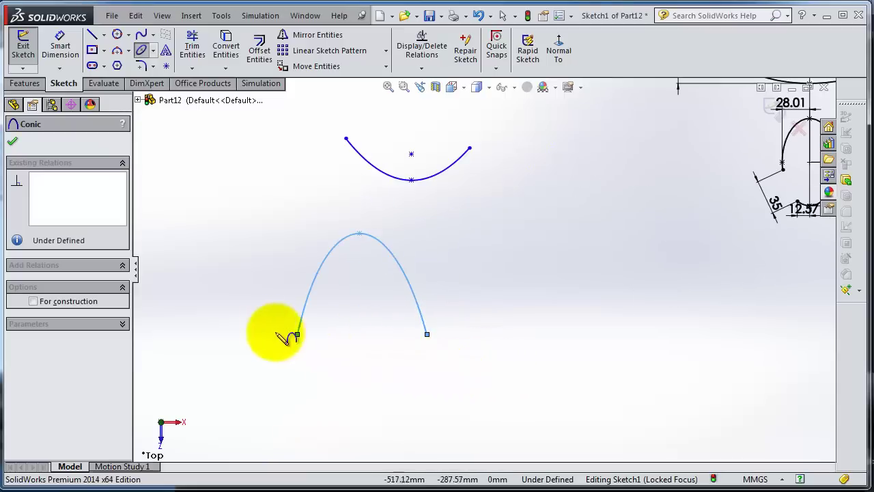
Add a second conic curve to the right of the arch, bulging sideways.
left_click(566, 334)
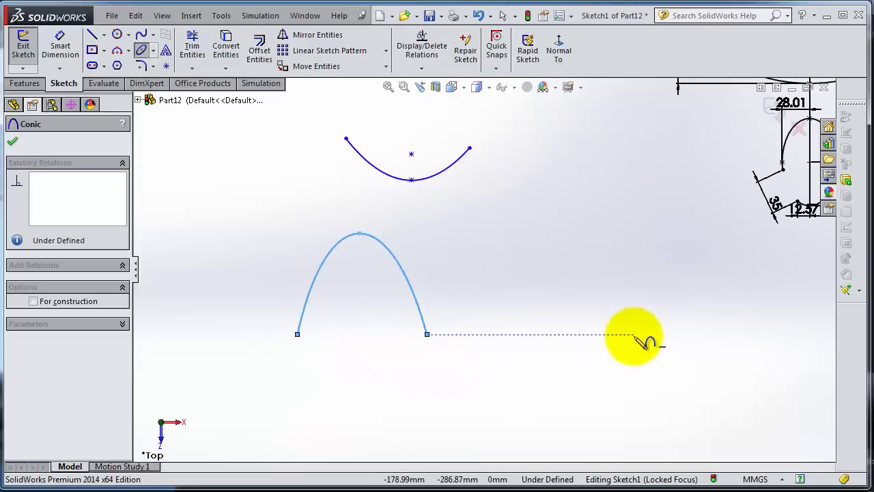
left_click(559, 257)
left_click(558, 388)
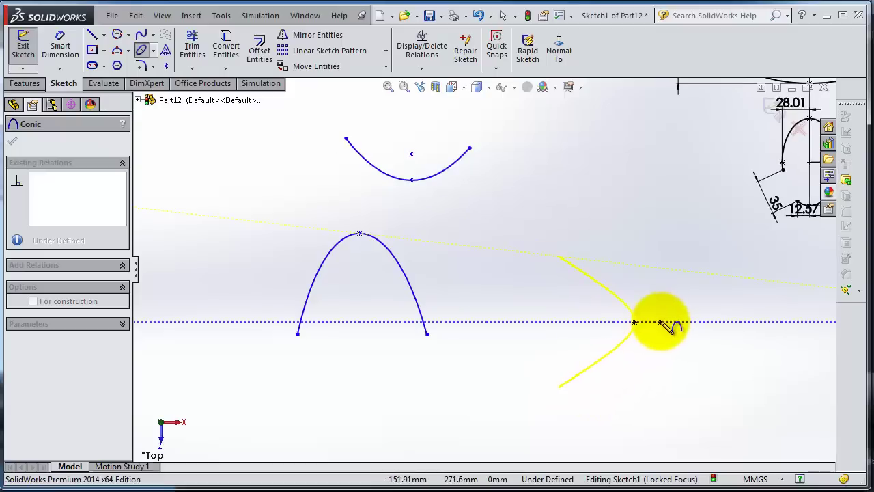
left_click(621, 315)
scroll(683, 368, "down", 4)
scroll(521, 237, "up", 5)
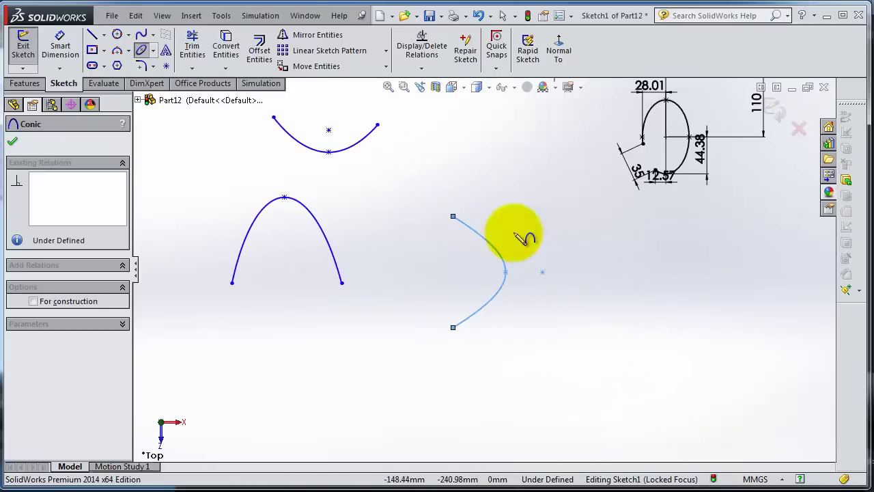
scroll(502, 231, "up", 3)
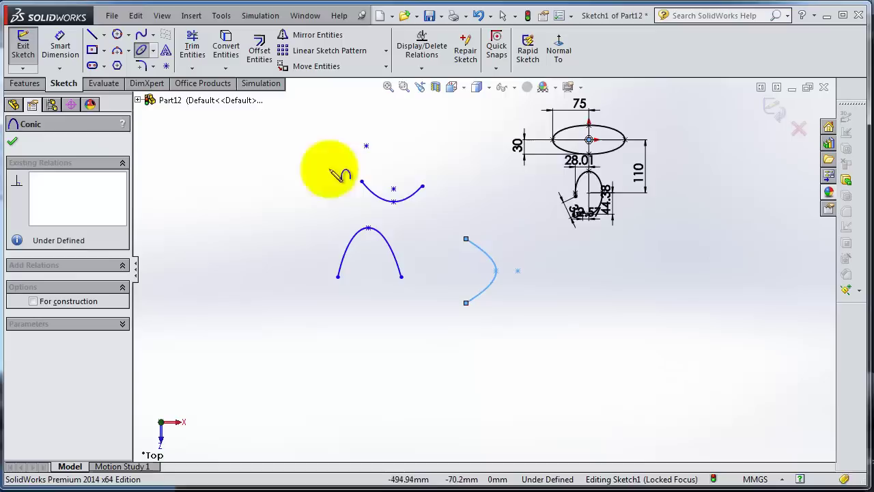
Draw a center rectangle below the conic curves.
left_click(91, 51)
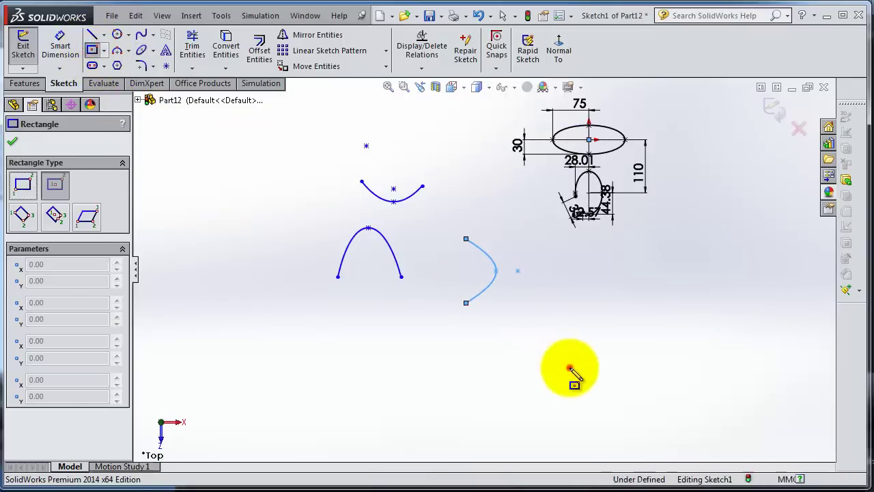
left_click(569, 367)
left_click(472, 331)
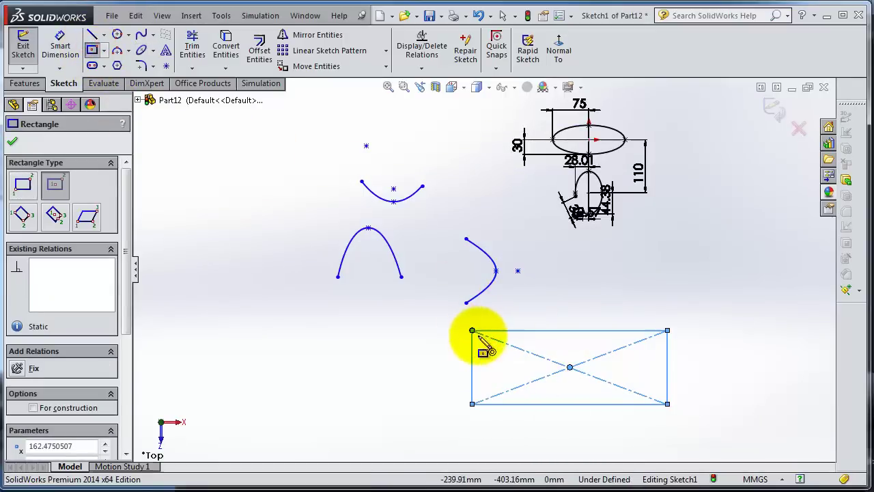
Cap the rectangle's left end with a conic from top-left to bottom-left corner, bulging left.
left_click(153, 51)
left_click(168, 110)
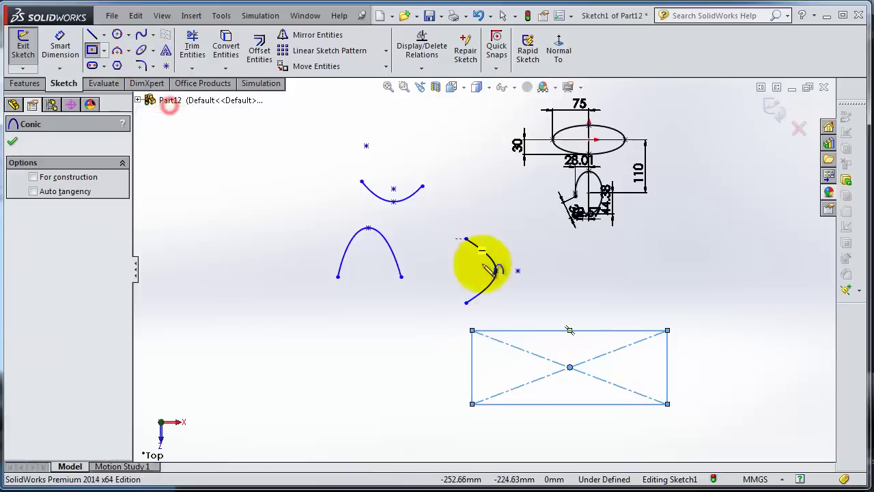
left_click(472, 331)
left_click(472, 404)
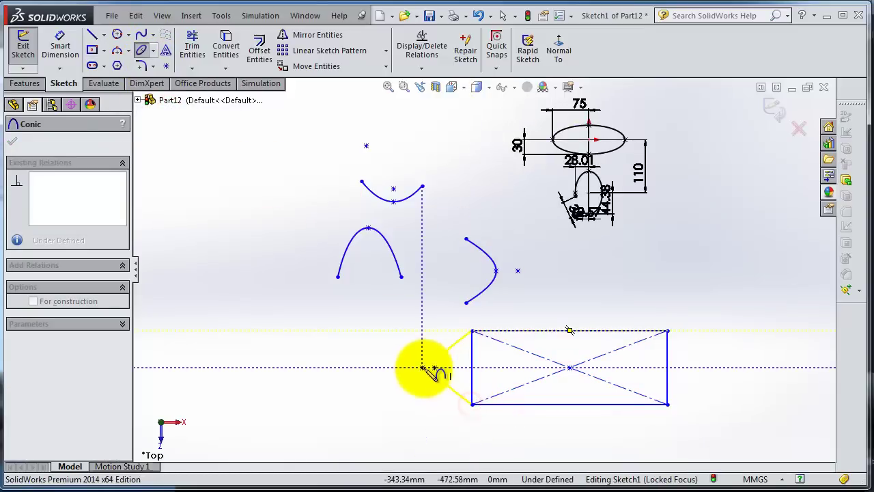
left_click(410, 369)
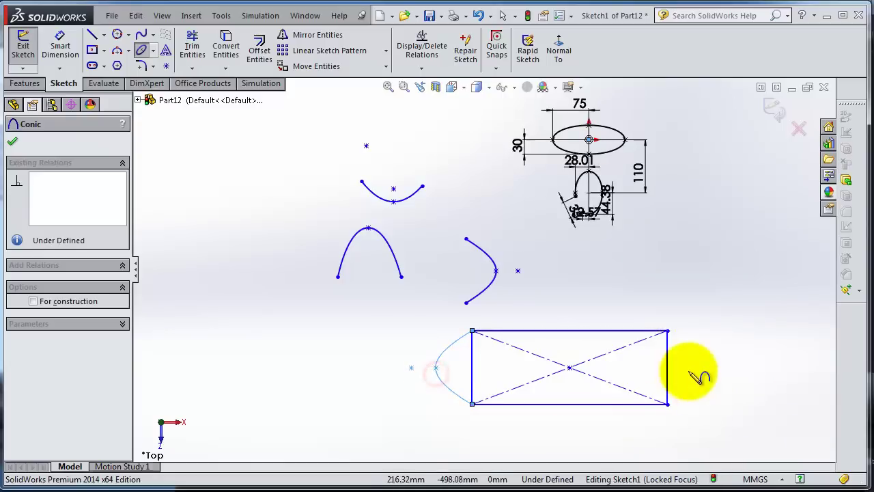
scroll(687, 367, "down", 2)
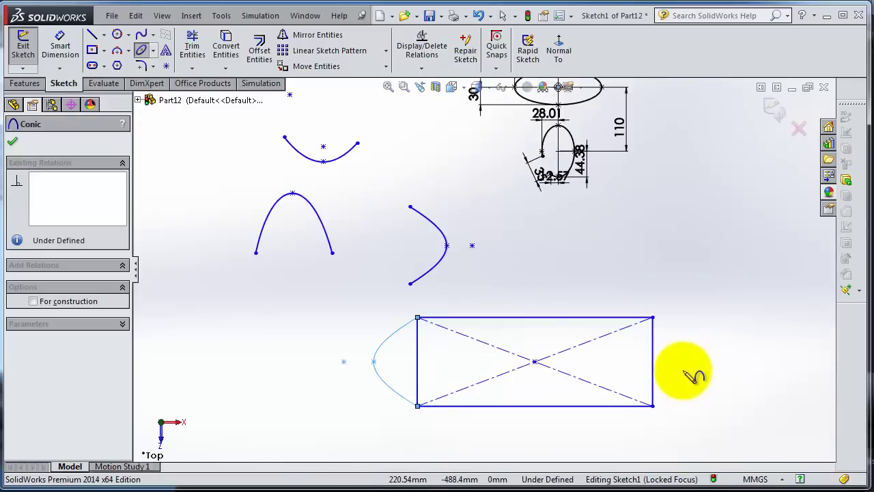
Join the rectangle's two right corners with a rounded three-point arc, redoing a misplaced first attempt.
left_click(128, 52)
left_click(154, 93)
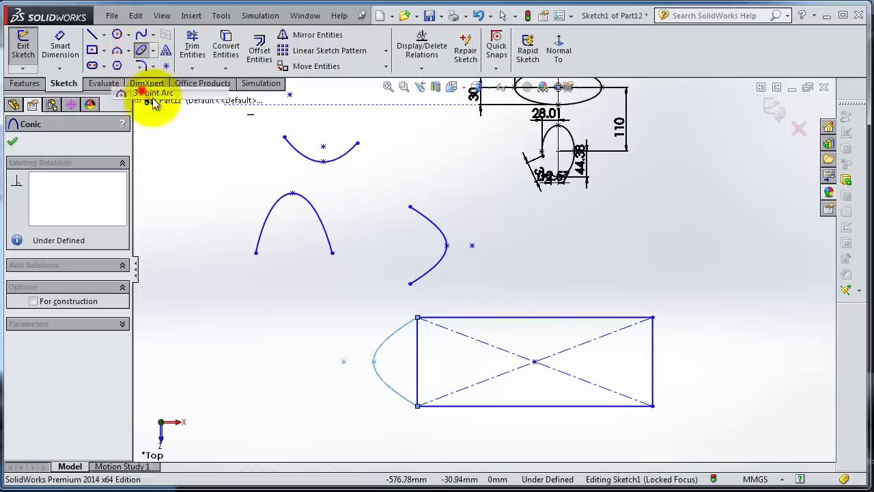
left_click(653, 318)
left_click(708, 352)
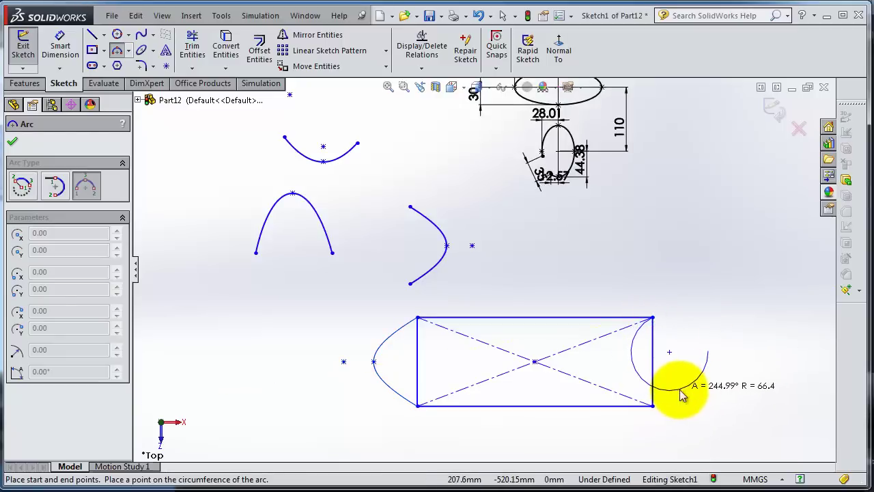
key("Escape")
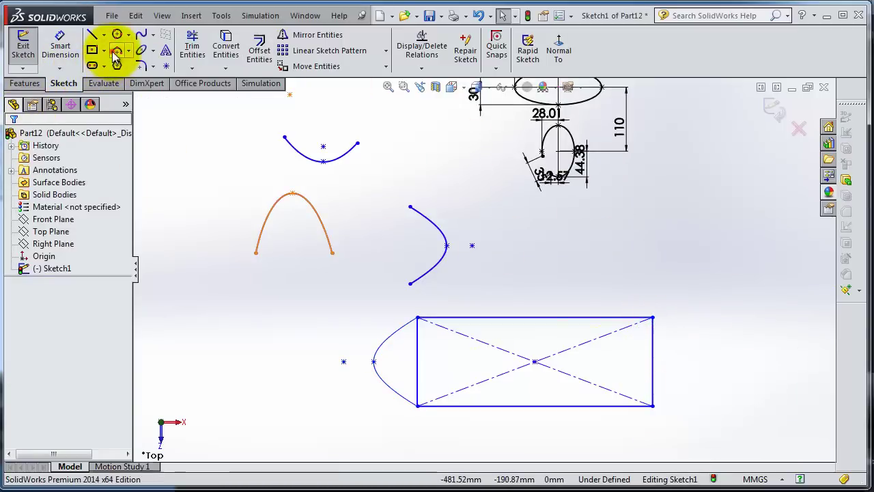
left_click(116, 52)
left_click_drag(652, 318, 652, 406)
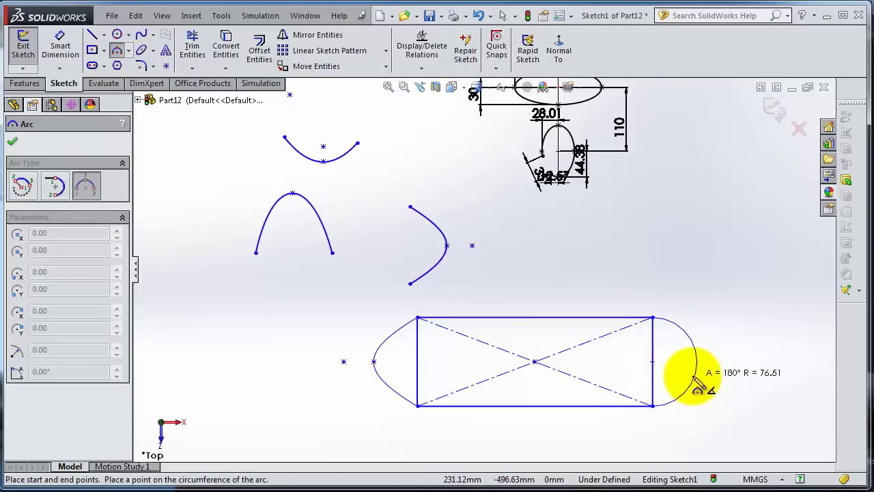
left_click(689, 372)
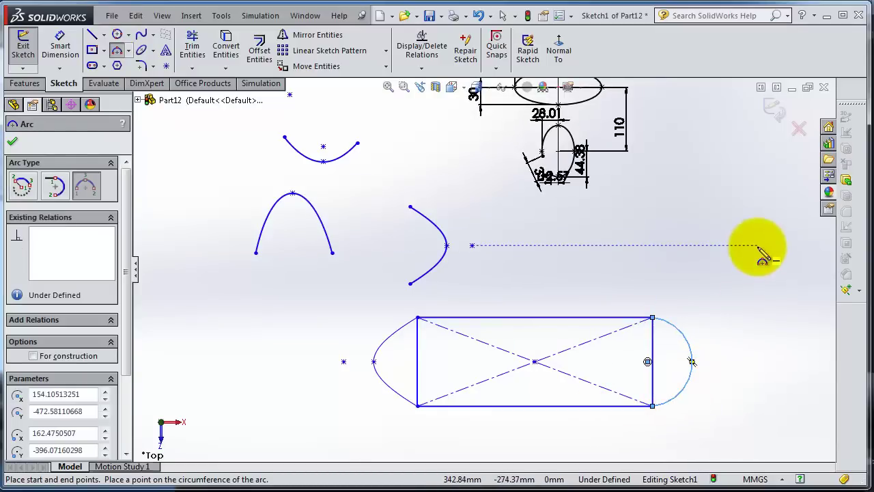
key("Escape")
left_click(619, 271)
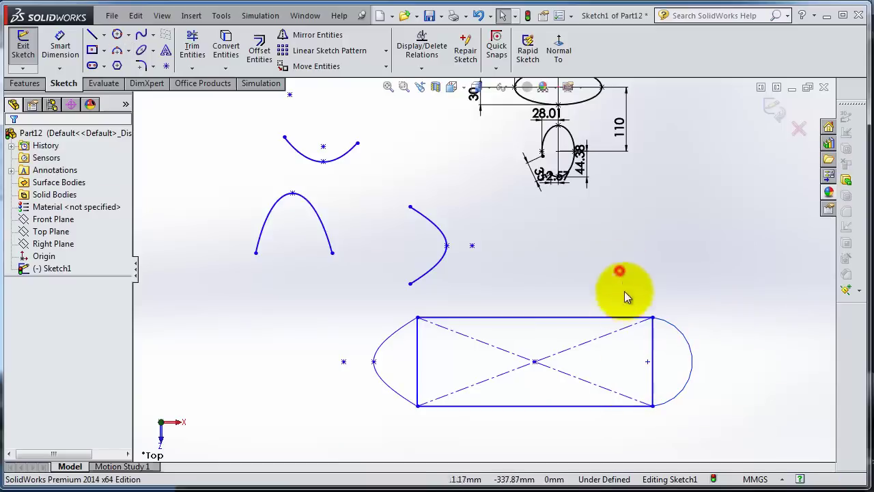
scroll(625, 341, "up", 2)
scroll(625, 342, "down", 2)
Zoom out over the whole sketch, then zoom back in on the two dimensioned ellipses.
scroll(674, 355, "down", 2)
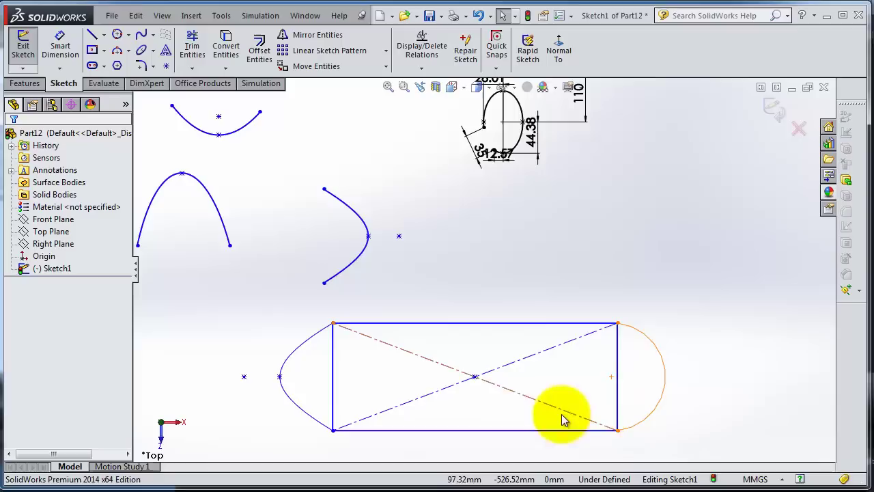
scroll(379, 270, "up", 1)
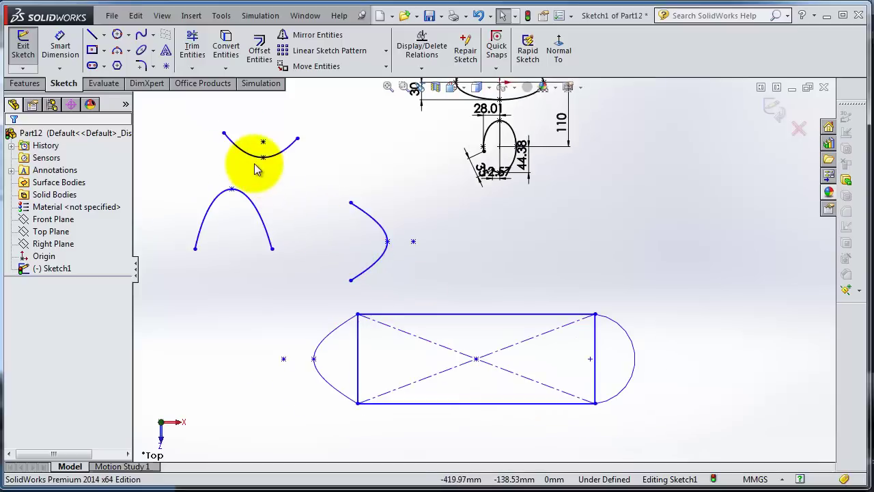
scroll(624, 189, "up", 2)
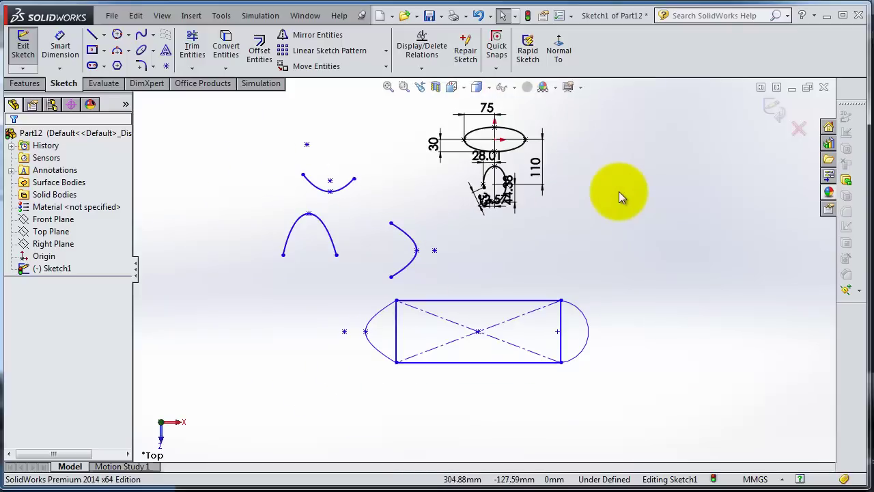
scroll(619, 192, "down", 2)
scroll(478, 156, "down", 2)
scroll(252, 154, "down", 1)
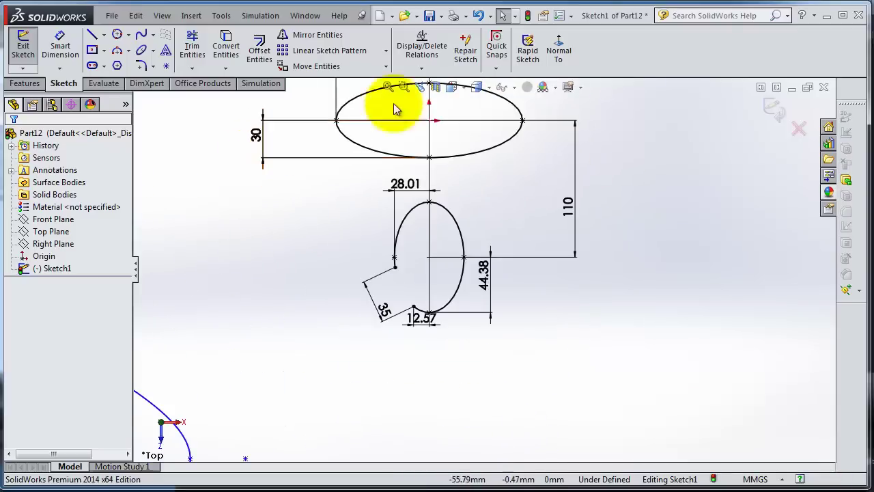
scroll(394, 103, "up", 1)
scroll(461, 111, "down", 2)
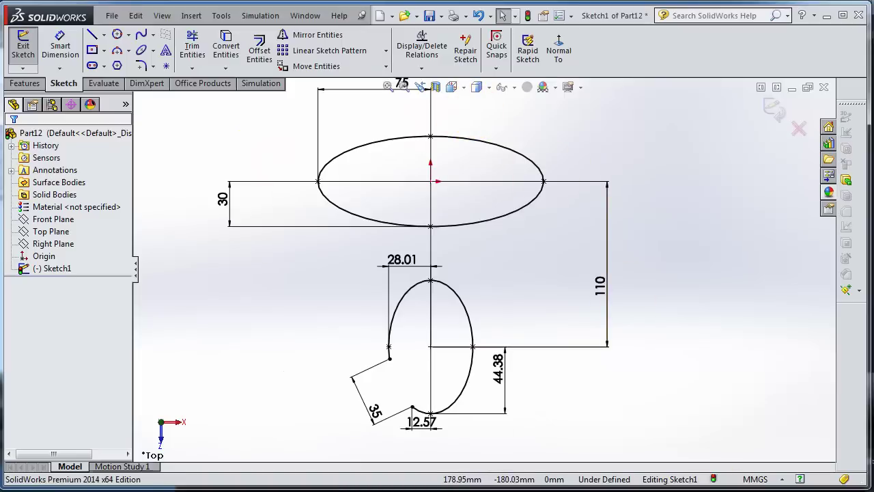